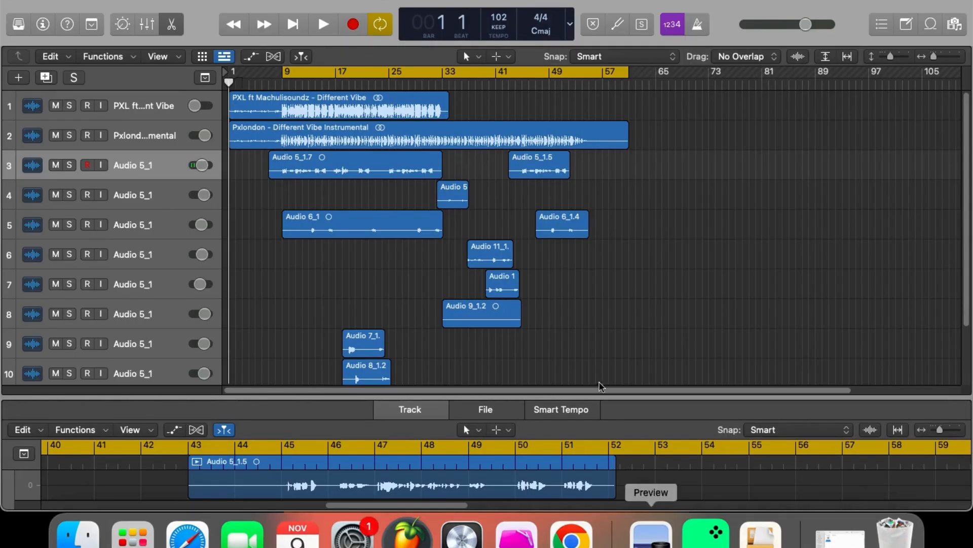
Step: Mute the instrumental and all Audio 5_1 vocal tracks, tracks 2 through 10, leaving track 1 active
scroll(532, 296, "down", 2)
scroll(507, 302, "up", 2)
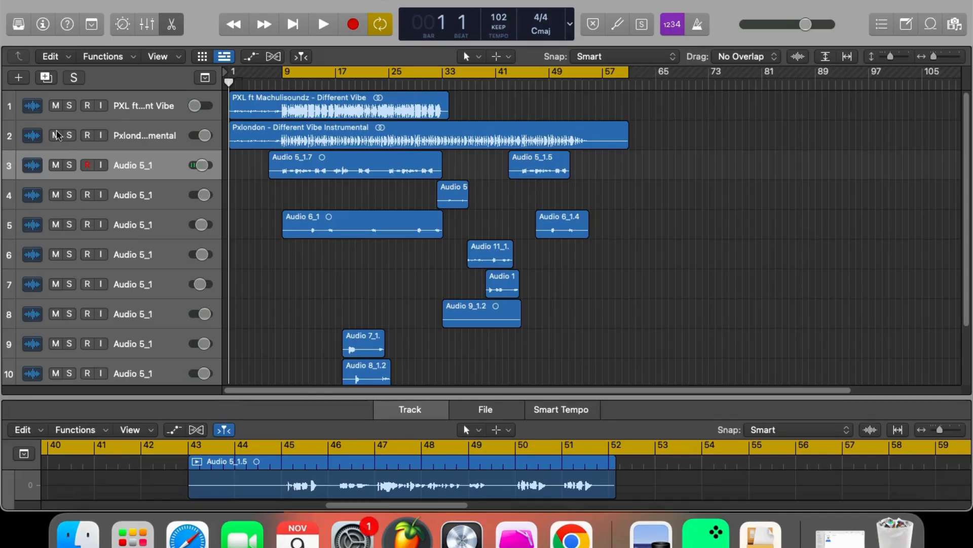
left_click_drag(55, 136, 55, 374)
scroll(81, 322, "down", 3)
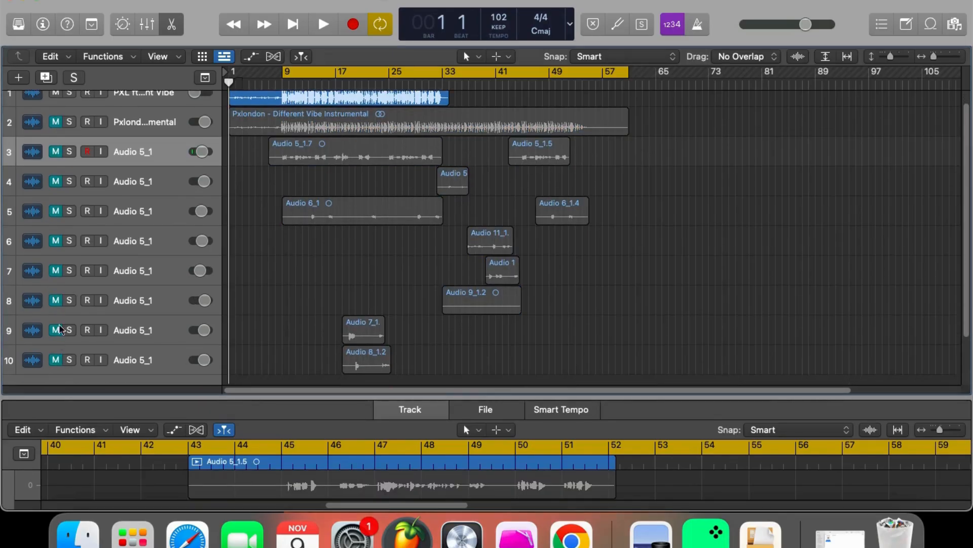
scroll(81, 322, "up", 3)
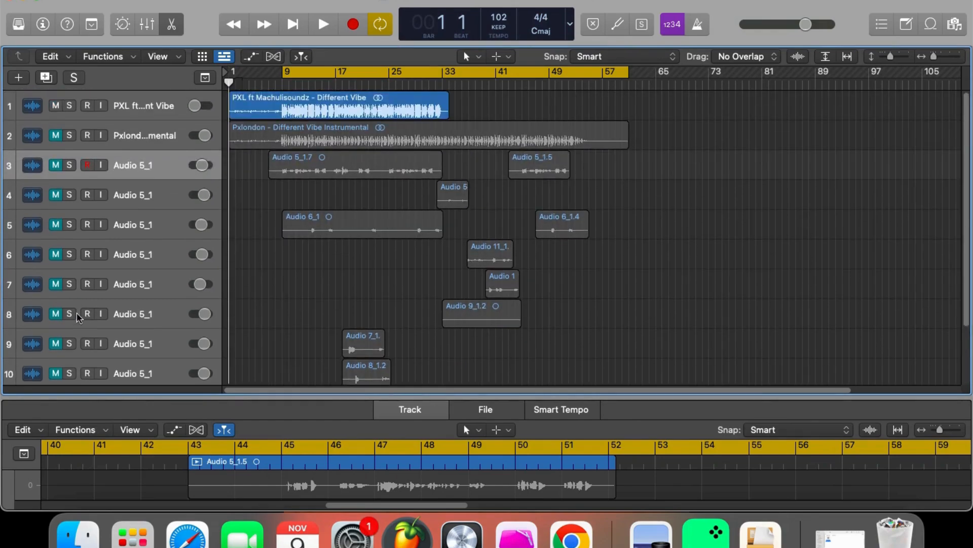
Step: Play the finished mix on track 1, shortening the cycle range to end at bar 25, and stop playback
key("space")
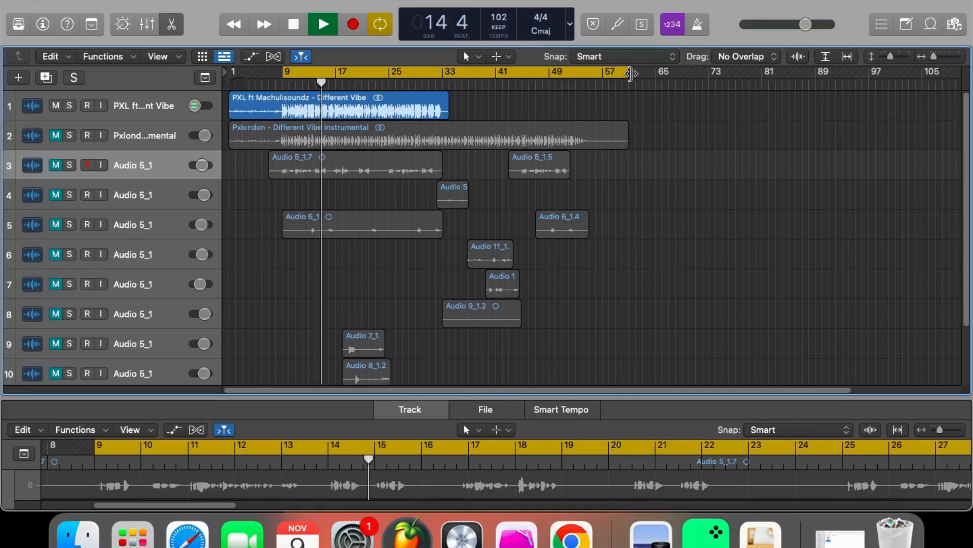
left_click_drag(630, 74, 390, 119)
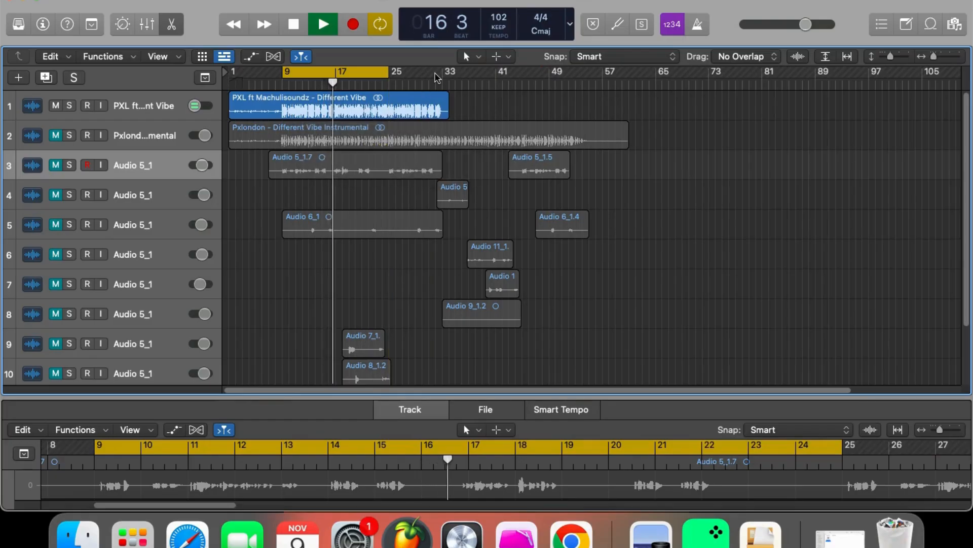
key("space")
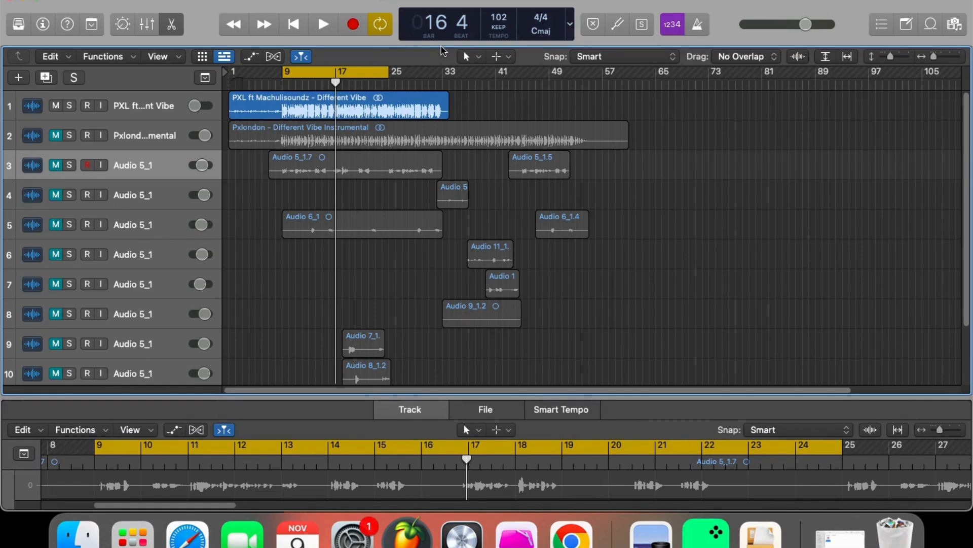
left_click_drag(424, 4, 462, 3)
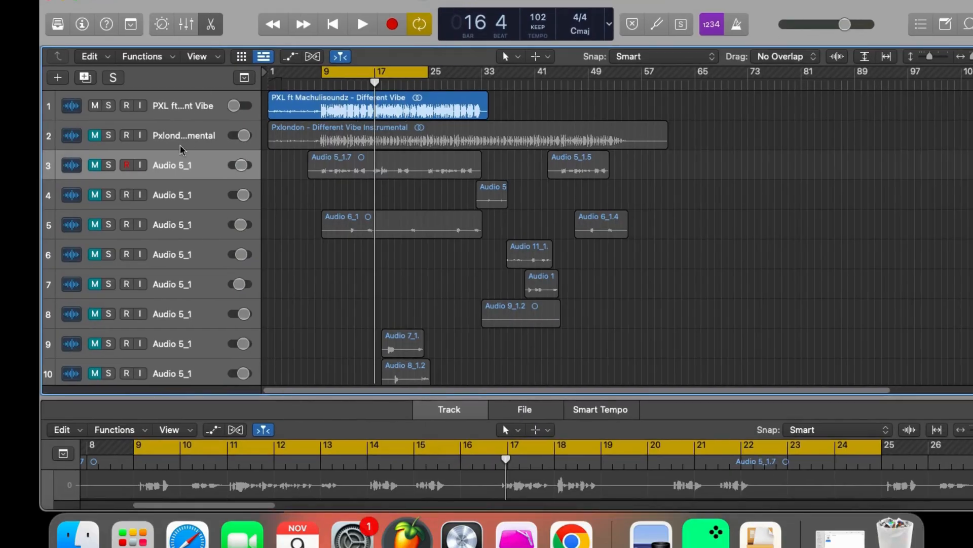
Step: Mute the finished mix on track 1 and unmute tracks 2 through 10, leaving no track soloed
left_click(95, 106)
left_click_drag(368, 5, 344, 2)
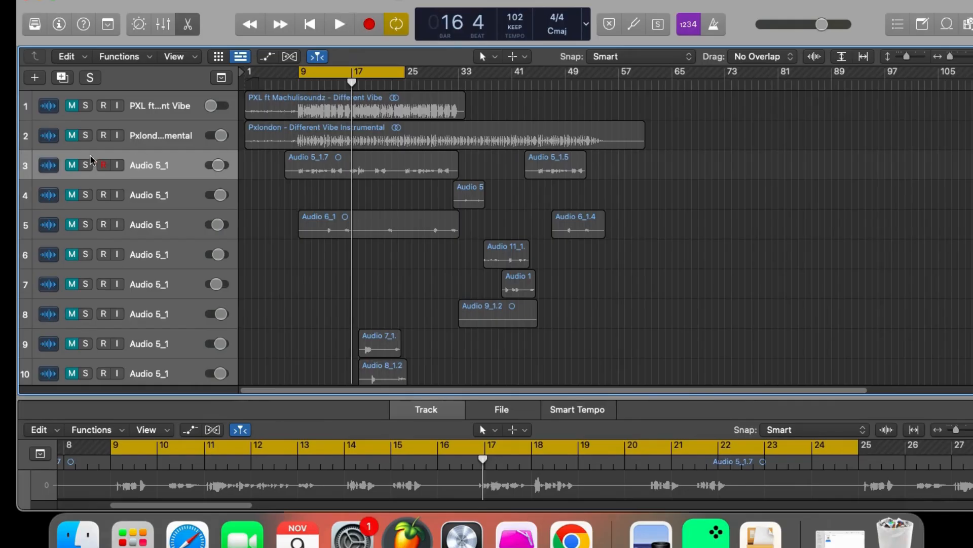
left_click(72, 136)
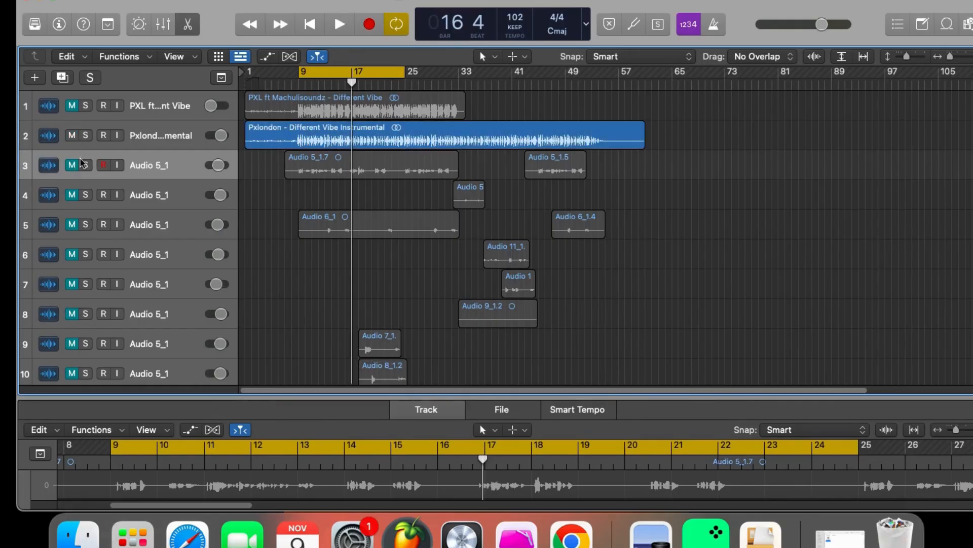
left_click_drag(71, 165, 73, 343)
scroll(73, 345, "down", 2)
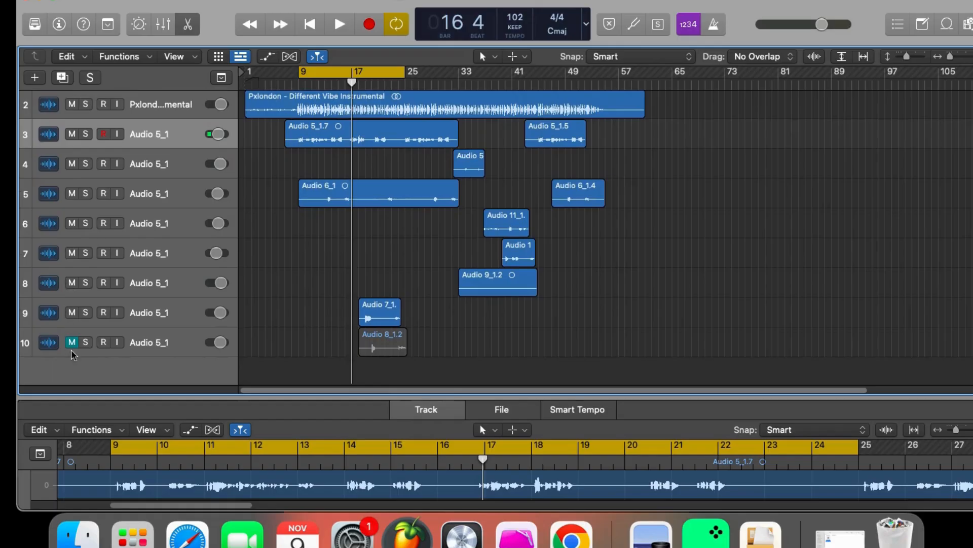
left_click(72, 342)
scroll(74, 344, "up", 2)
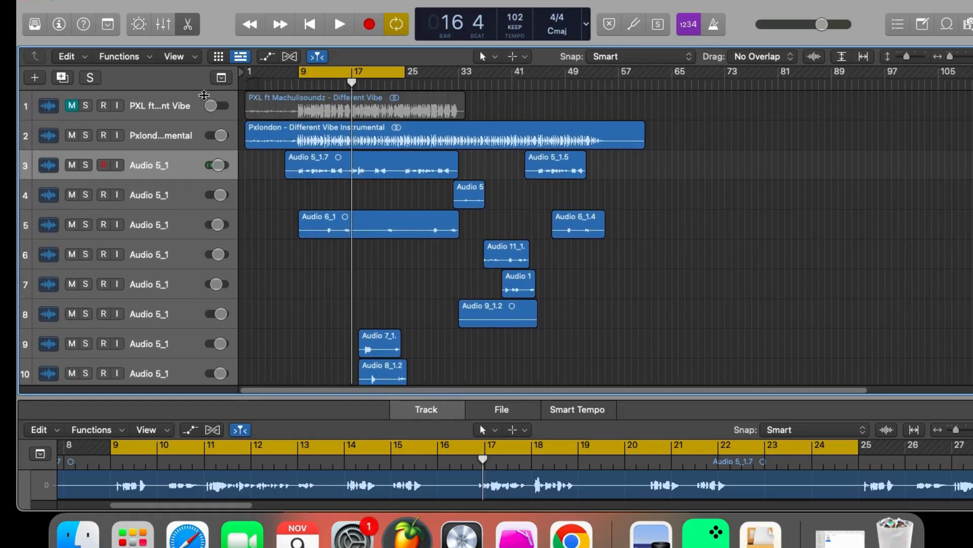
left_click(85, 106)
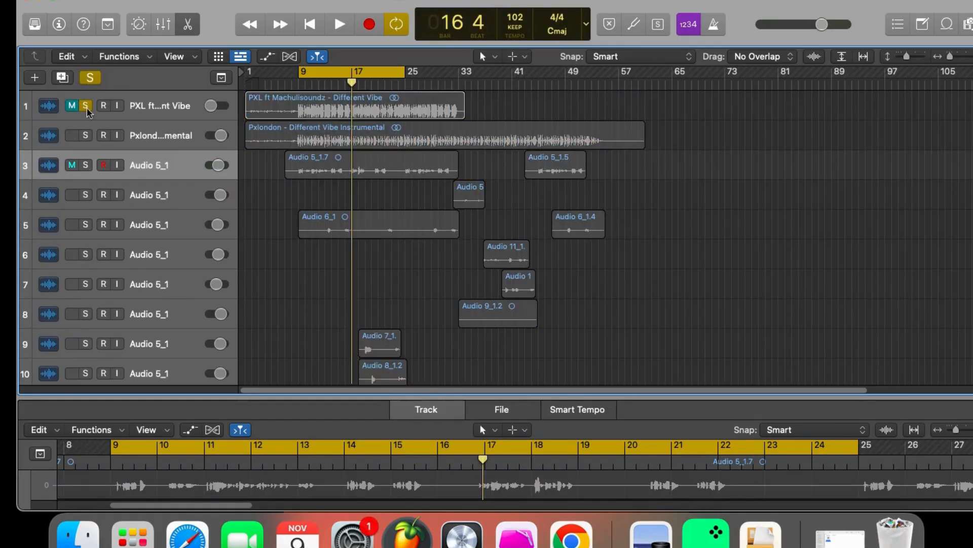
left_click(86, 107)
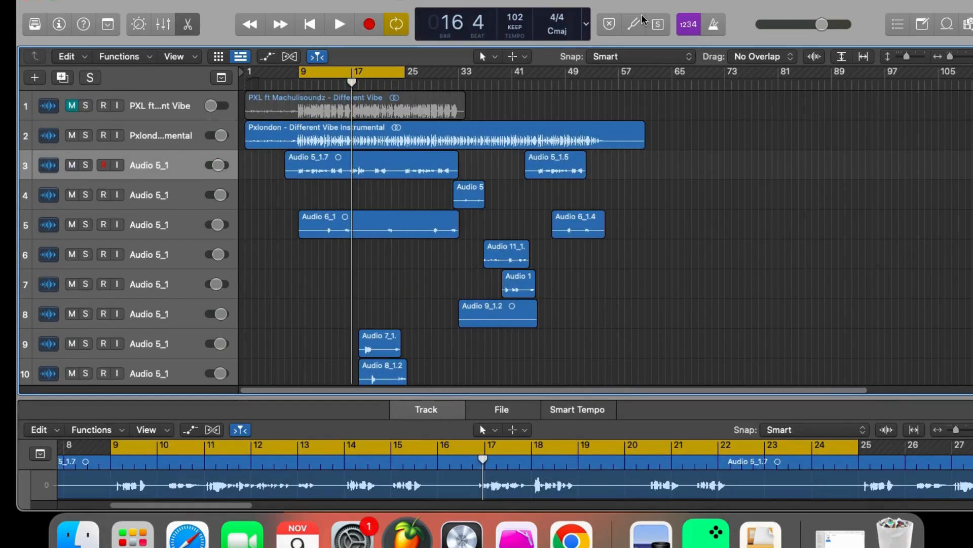
Step: Play the instrumental and vocal tracks together within the cycle range and look over the track list
key("space")
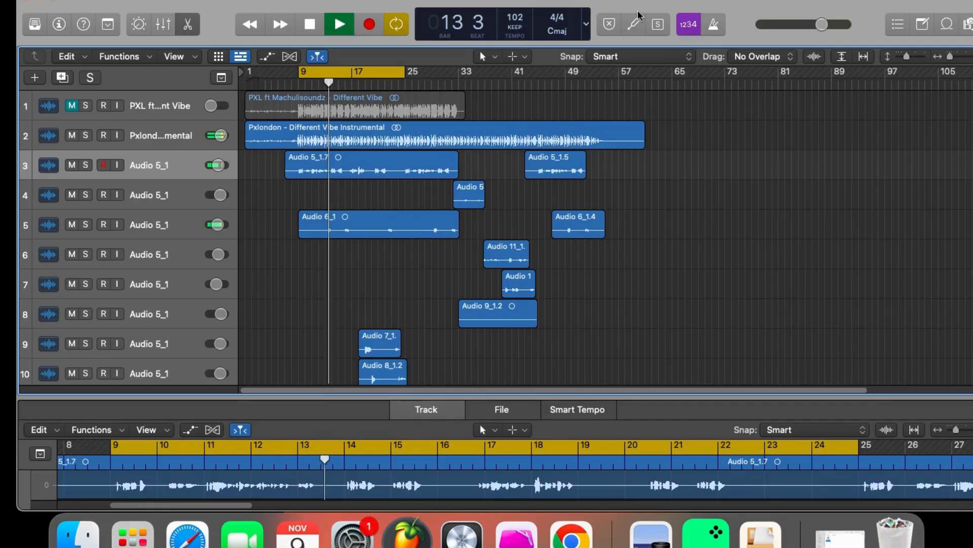
scroll(434, 217, "down", 3)
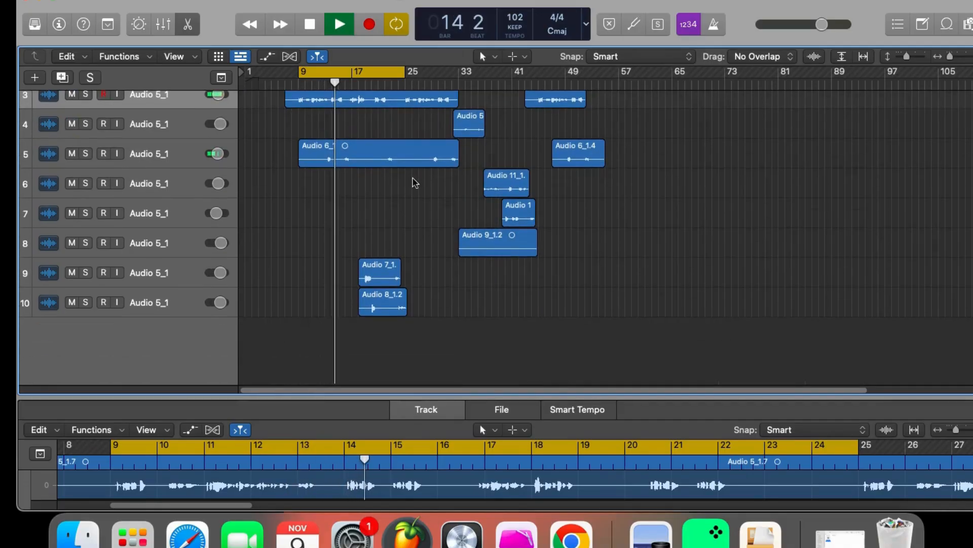
scroll(413, 172, "up", 3)
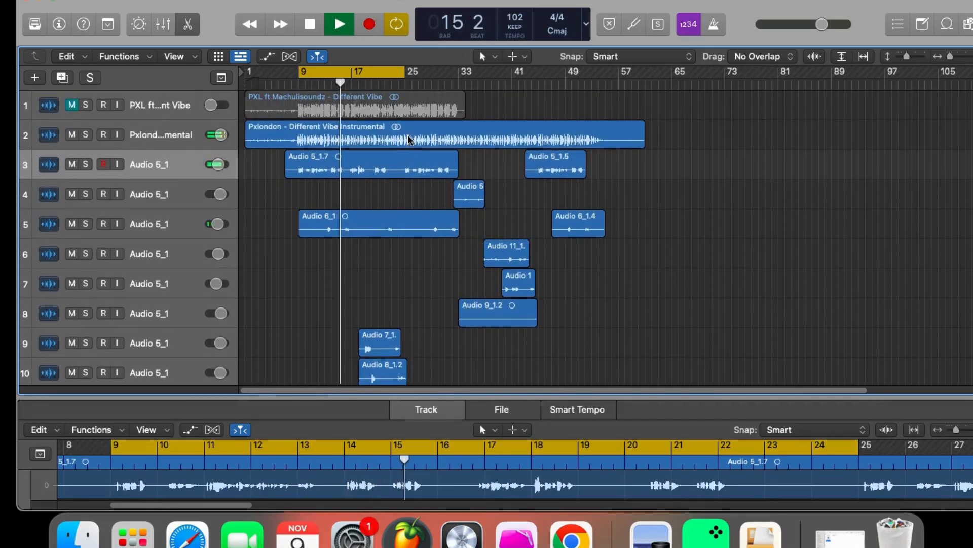
scroll(410, 139, "down", 3)
scroll(409, 139, "up", 3)
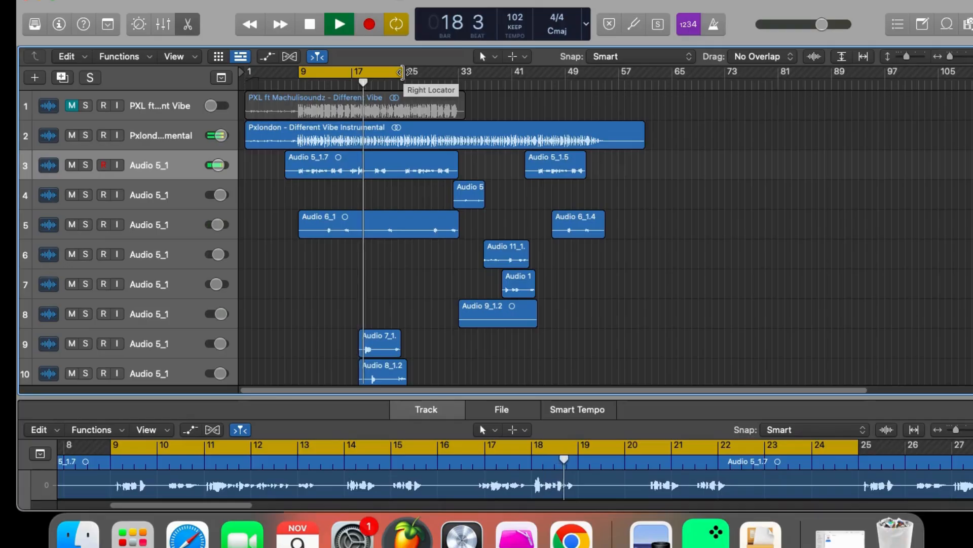
key("space")
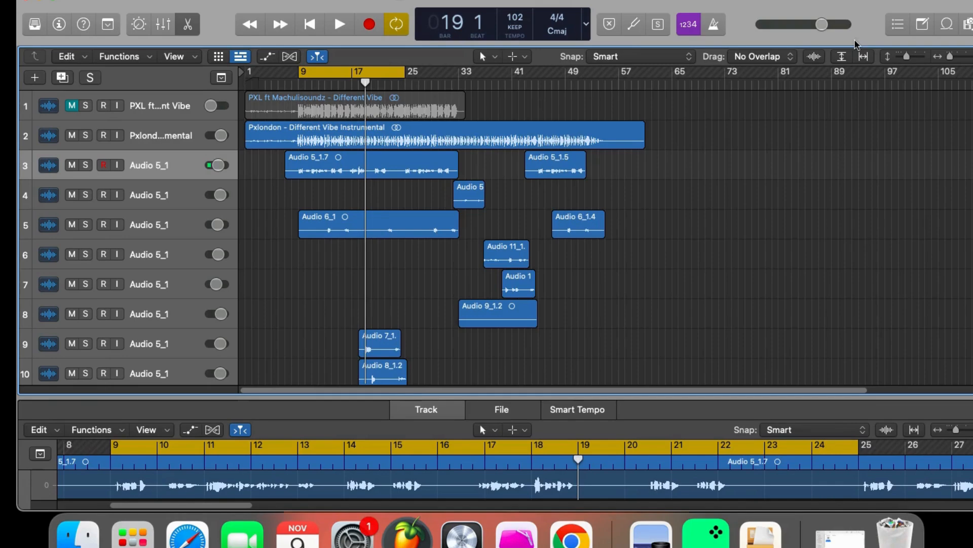
Step: Show the channel inspector and solo the lead vocal on track 3
left_click_drag(878, 7, 863, 7)
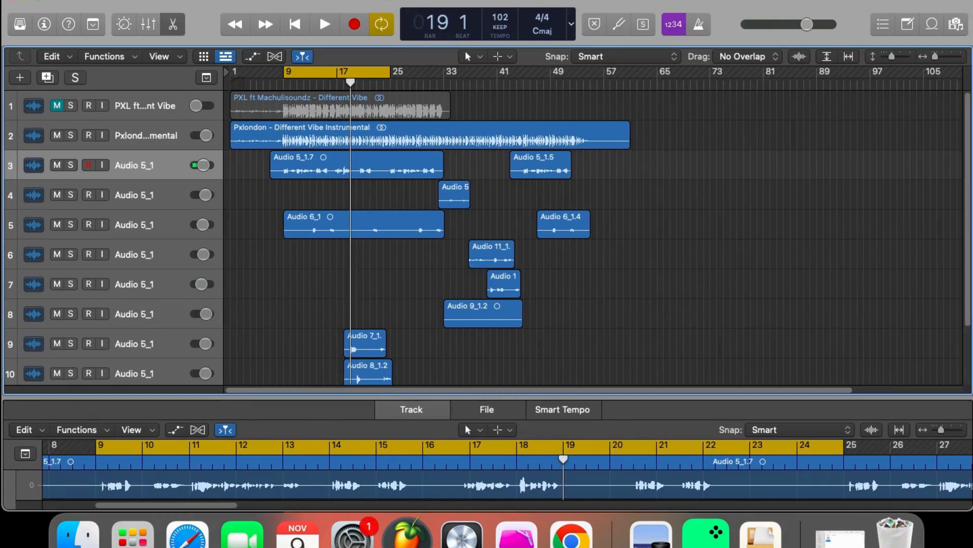
left_click(49, 24)
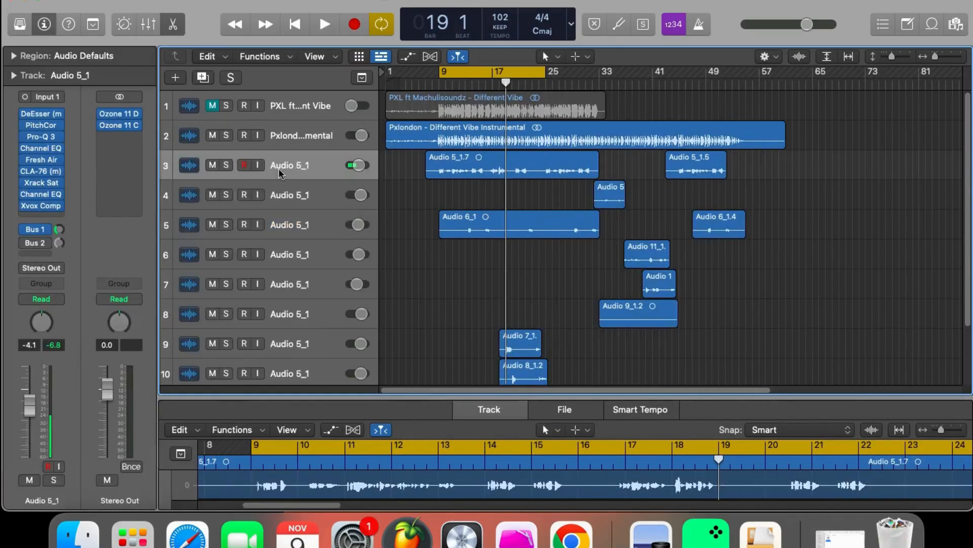
left_click(296, 166)
left_click(226, 165)
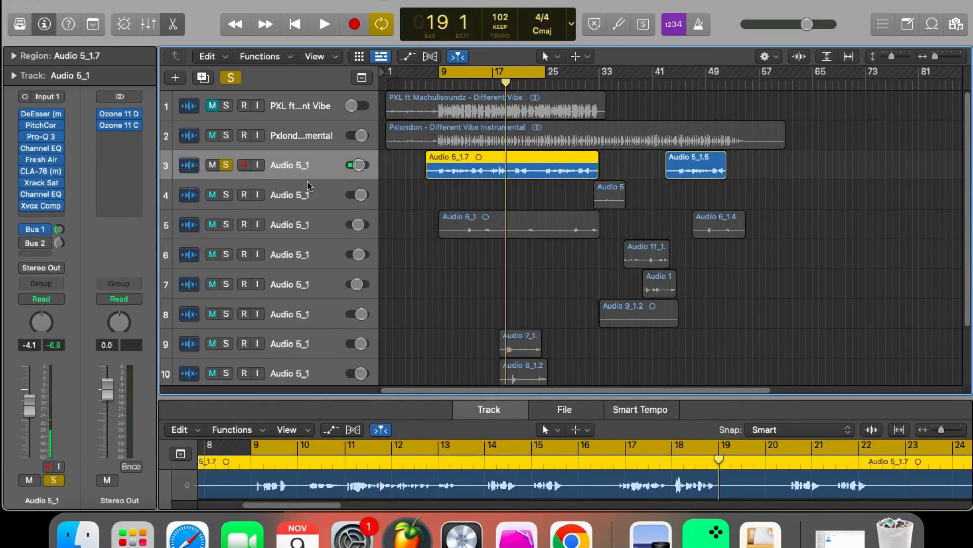
Step: Bypass the lead vocal's bus sends and insert plug-ins, and briefly open the DeEsser window
mouse_move(19, 234)
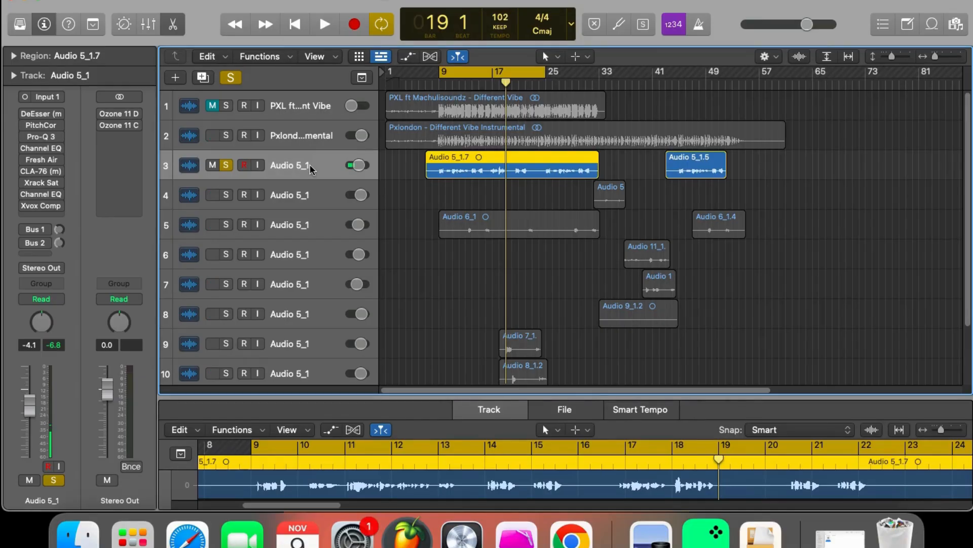
left_click(43, 116)
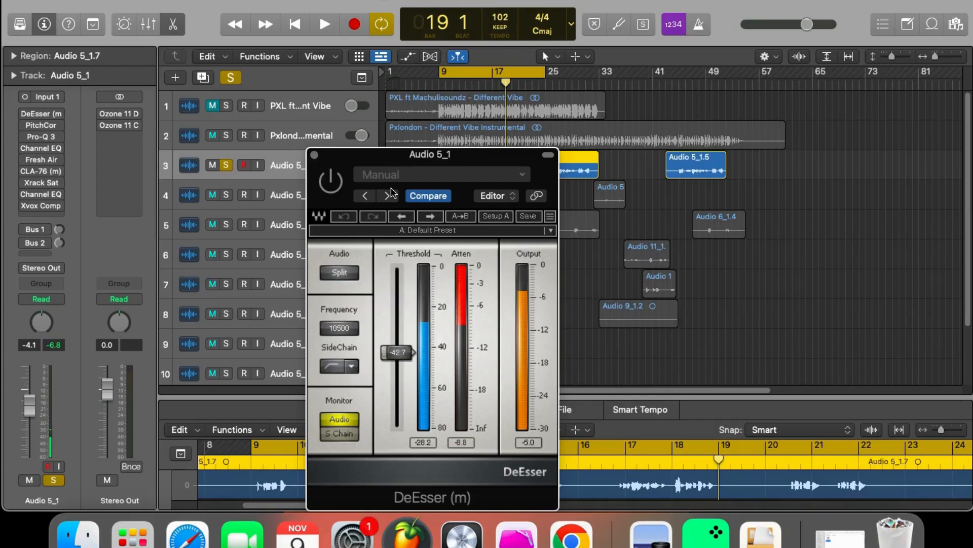
left_click(315, 155)
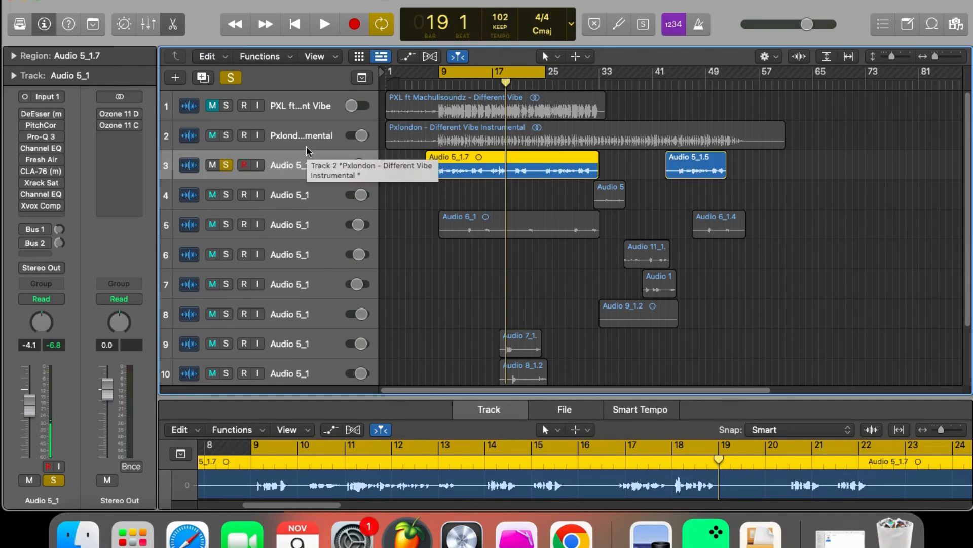
Step: Play a passage of the soloed dry lead vocal and look over the remaining tracks
key("space")
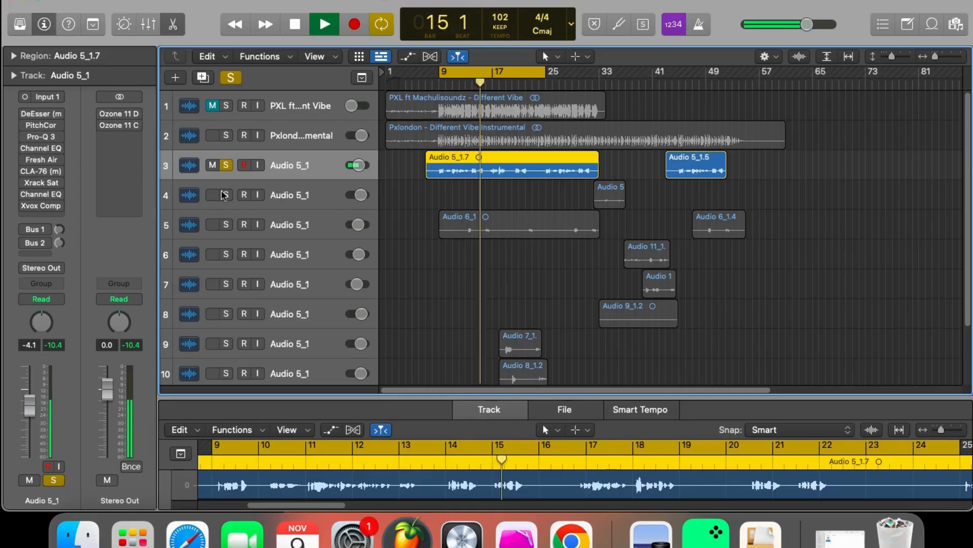
key("space")
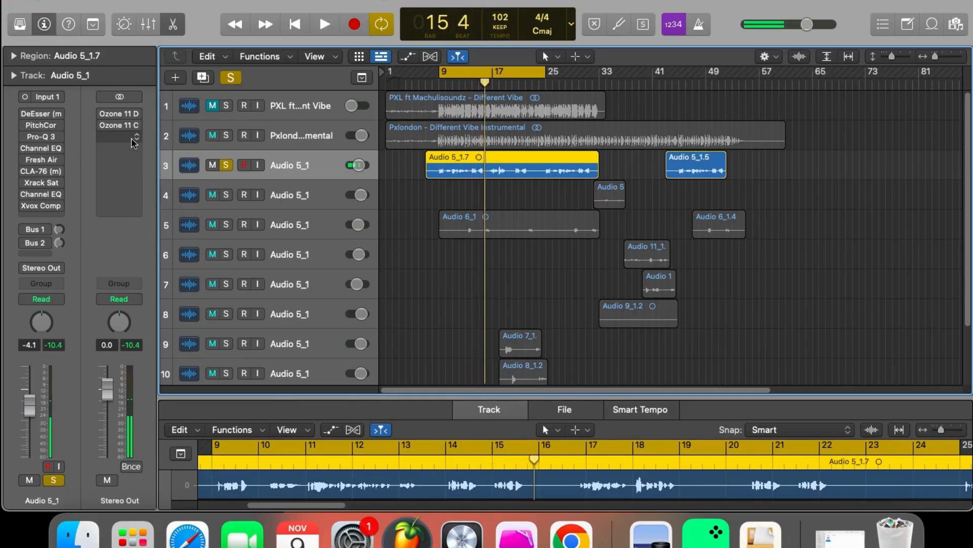
scroll(452, 245, "down", 2)
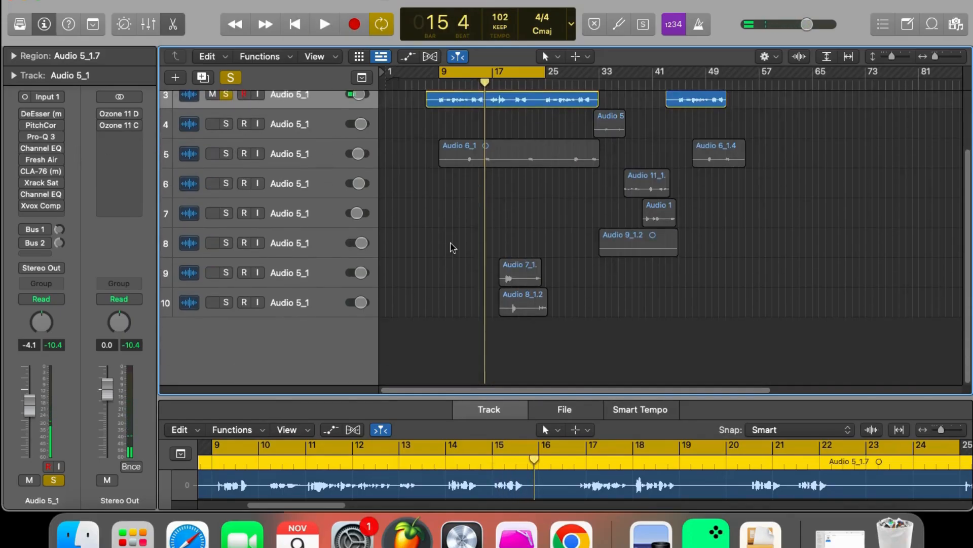
scroll(455, 245, "up", 2)
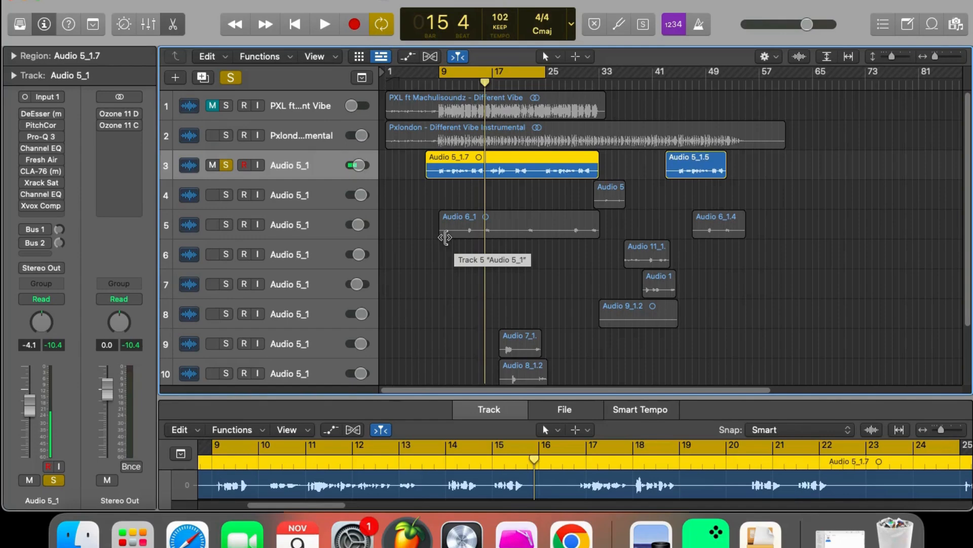
Step: Enable the DeEsser on the lead vocal and open its window clear of the lower editor
mouse_move(28, 117)
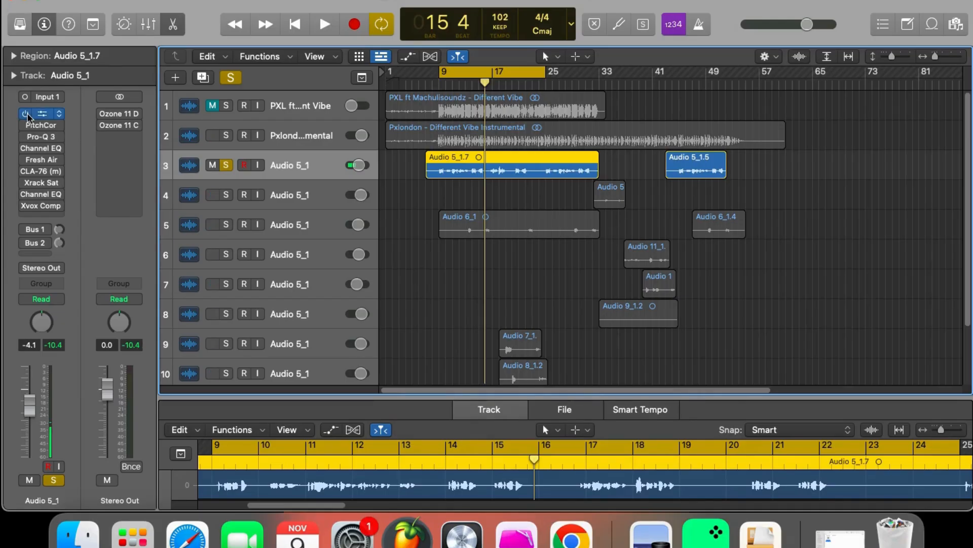
left_click(43, 118)
left_click_drag(428, 149, 357, 24)
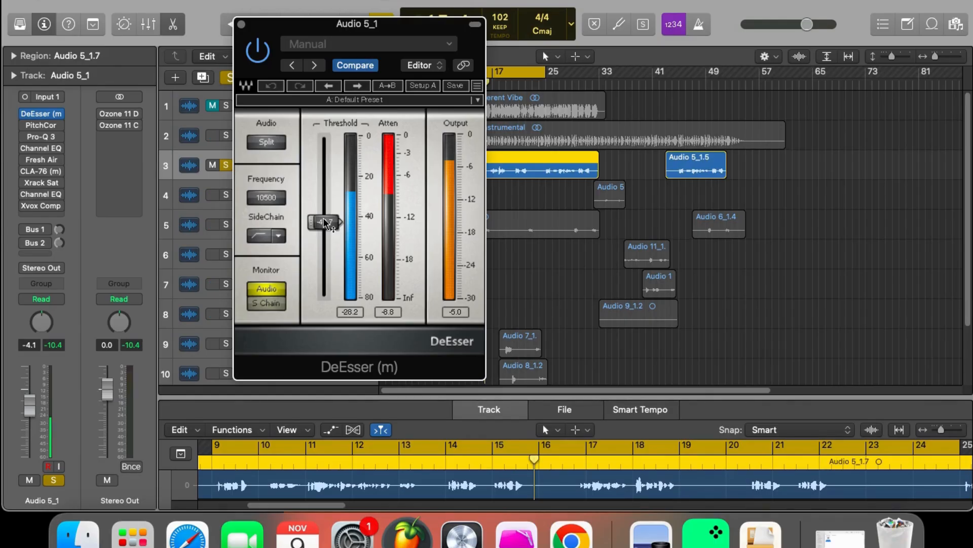
Step: Play the soloed lead vocal and switch the DeEsser off and on to compare the sound
left_click(256, 50)
left_click(257, 51)
key("space")
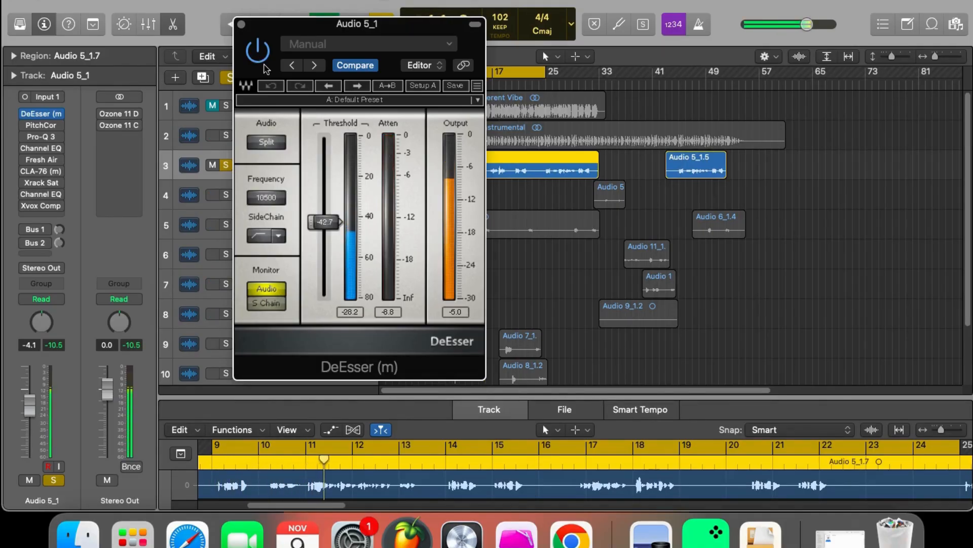
left_click(263, 58)
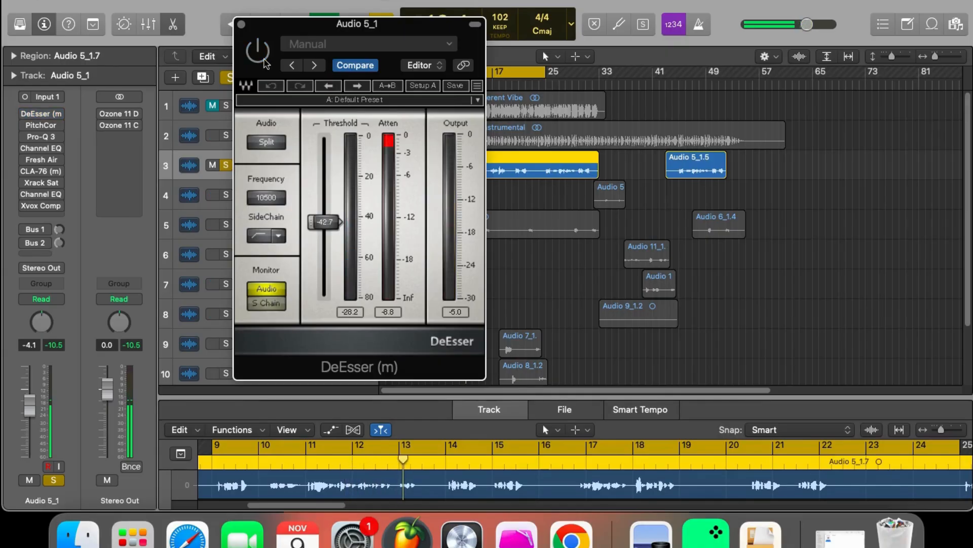
left_click(264, 59)
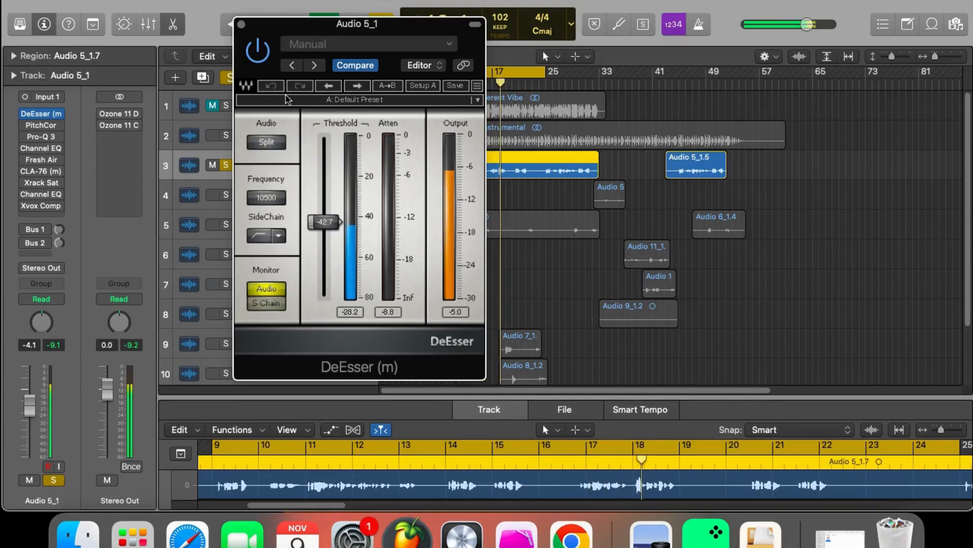
Step: Set the DeEsser threshold to -43.3, stop playback, and leave the plug-in switched on
left_click_drag(325, 221, 325, 223)
key("space")
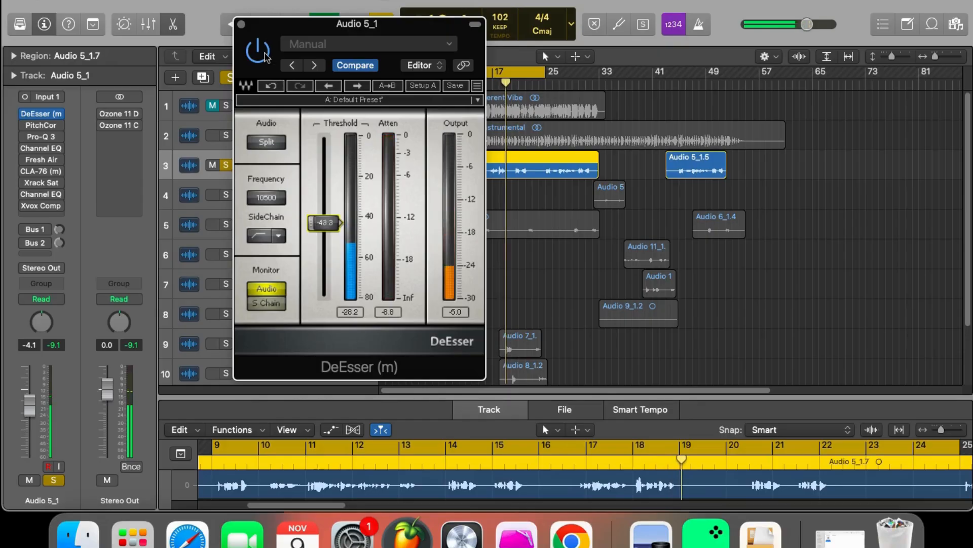
left_click(264, 54)
left_click(265, 53)
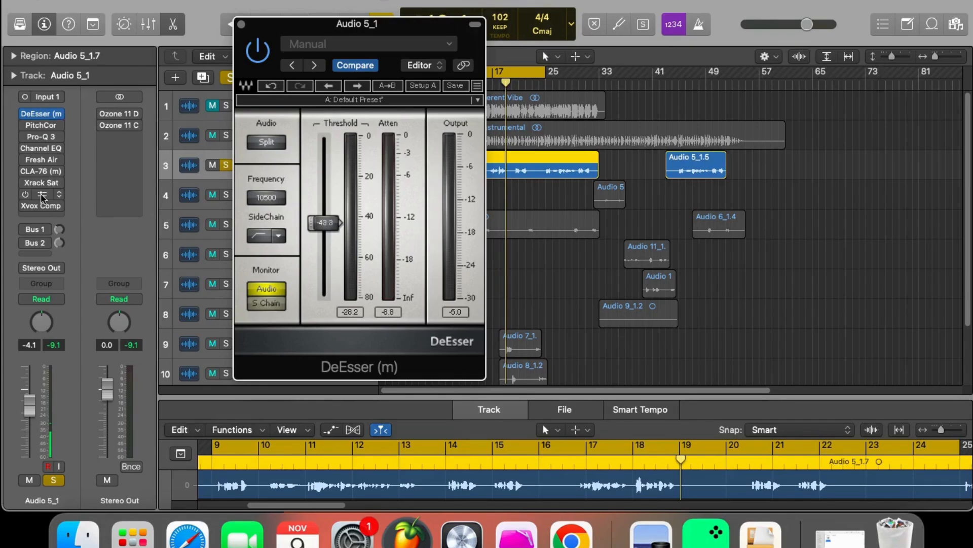
Step: Open the lower Channel EQ beside the DeEsser to look over its curve, and close both plug-in windows
left_click(41, 195)
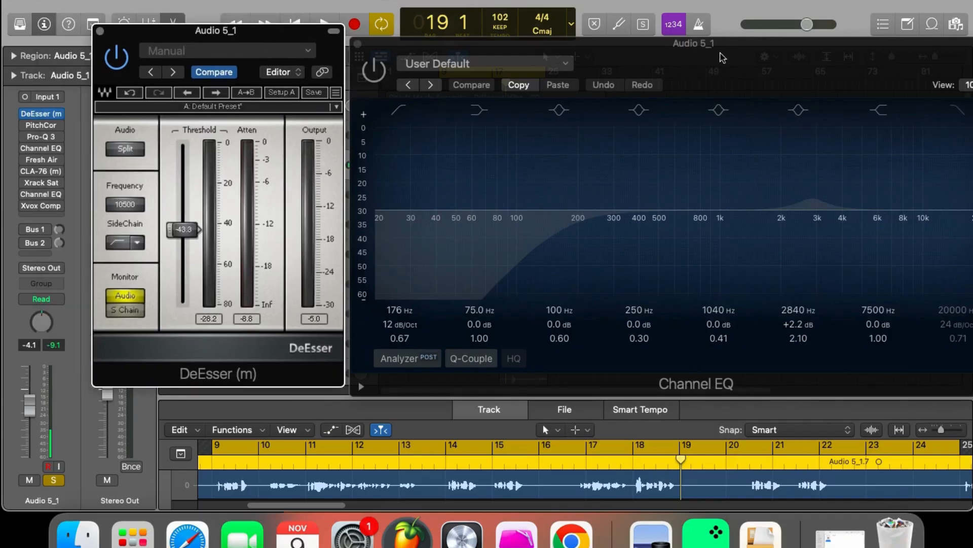
left_click_drag(720, 53, 613, 40)
left_click_drag(204, 35, 159, 34)
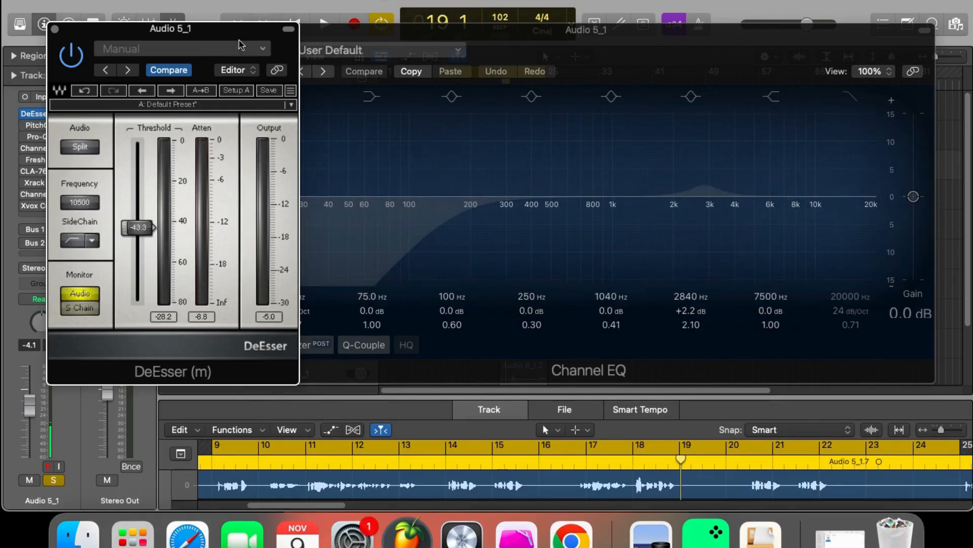
left_click(344, 35)
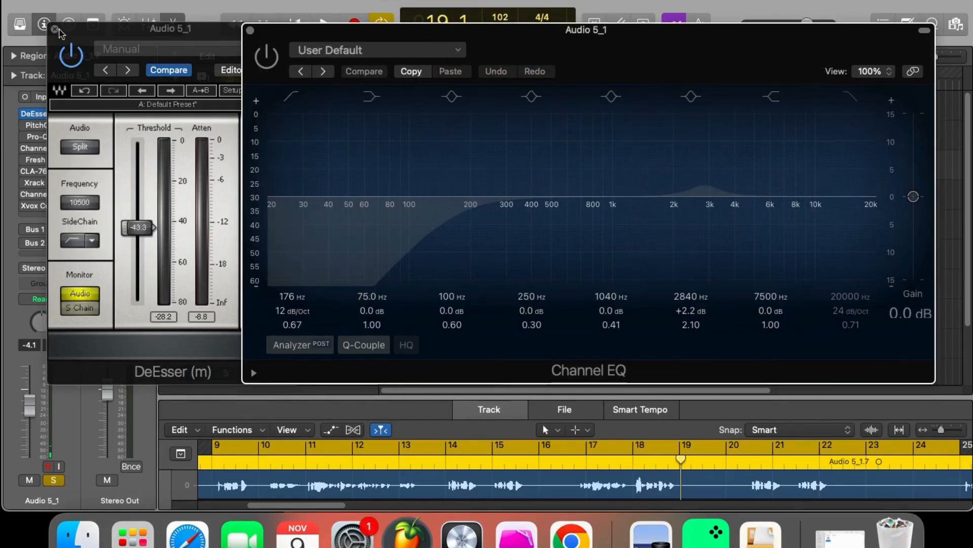
left_click(55, 29)
left_click(249, 29)
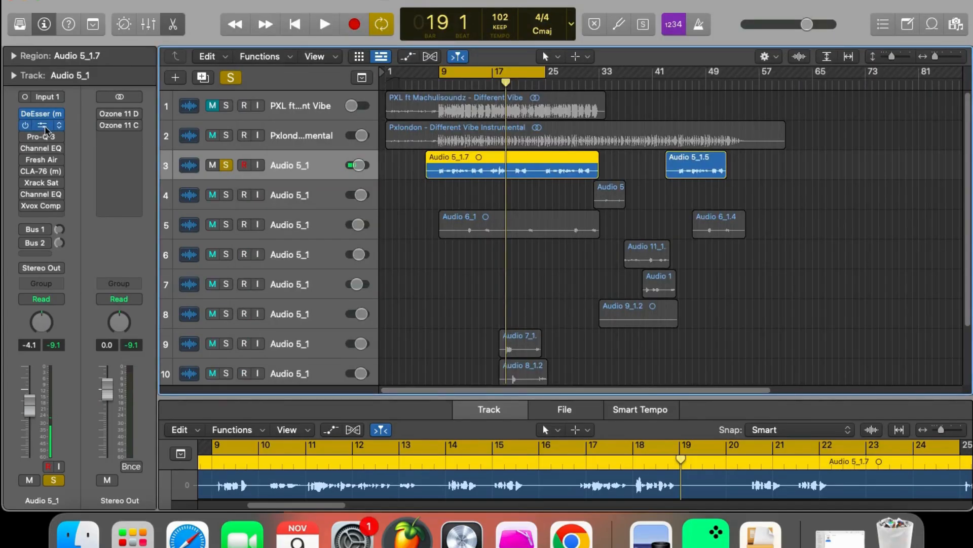
Step: Enable Pitch Correction on the lead vocal, review its root and scale settings, and close its window
left_click(45, 131)
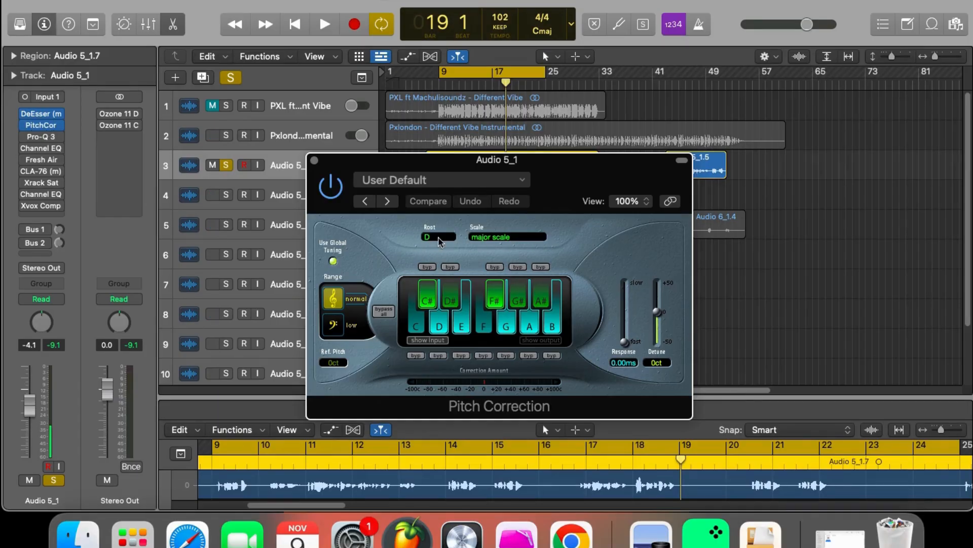
left_click_drag(562, 179, 559, 117)
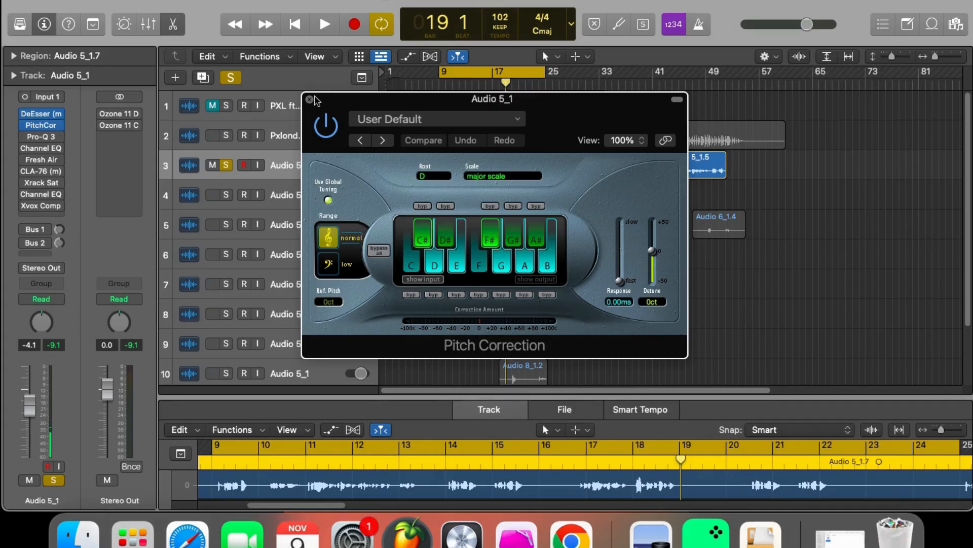
left_click(310, 99)
Step: Play the soloed lead vocal and switch Pitch Correction off to hear the uncorrected sound, stopping with its window open
mouse_move(29, 130)
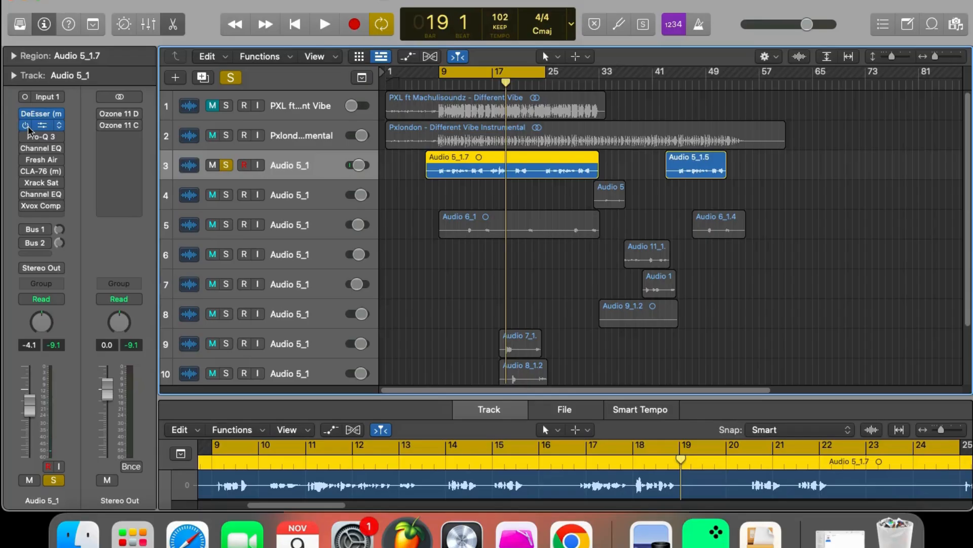
key("space")
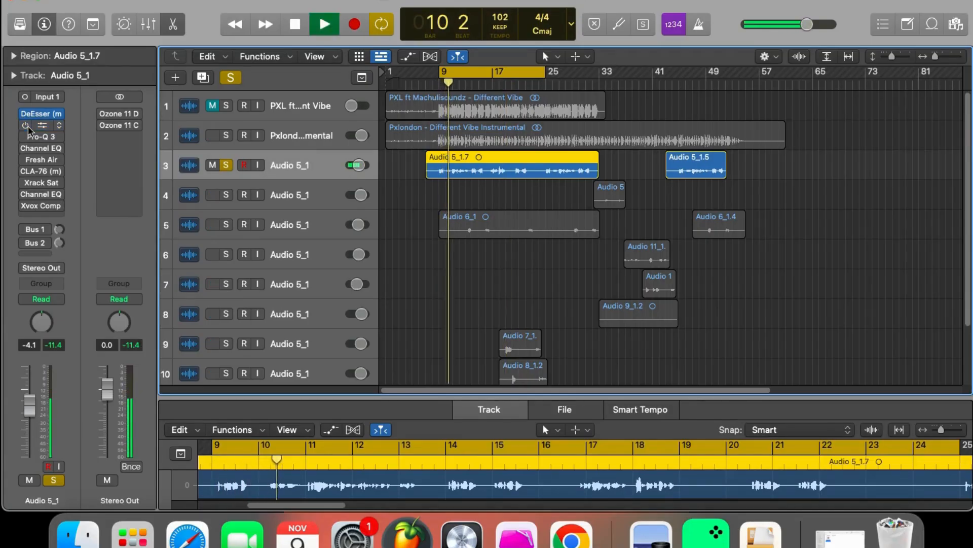
left_click(28, 130)
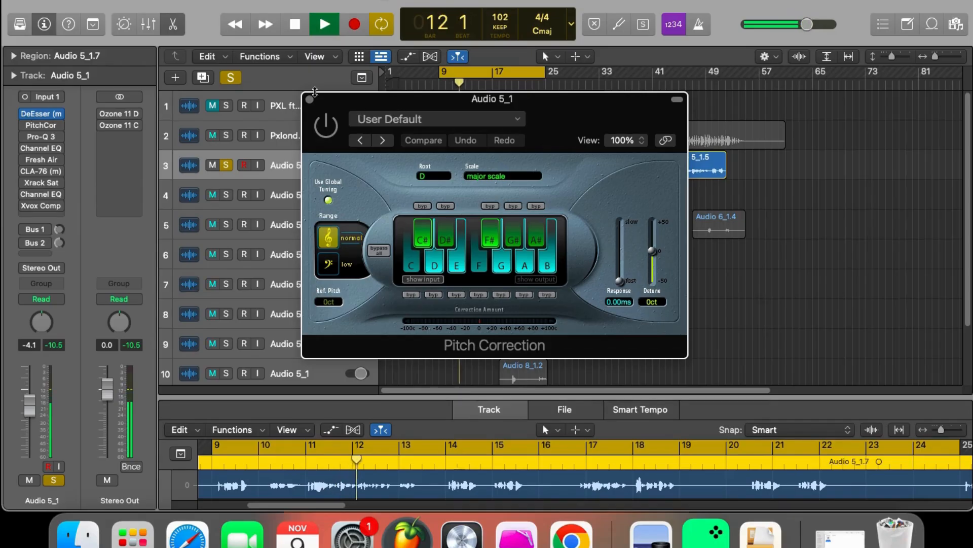
key("space")
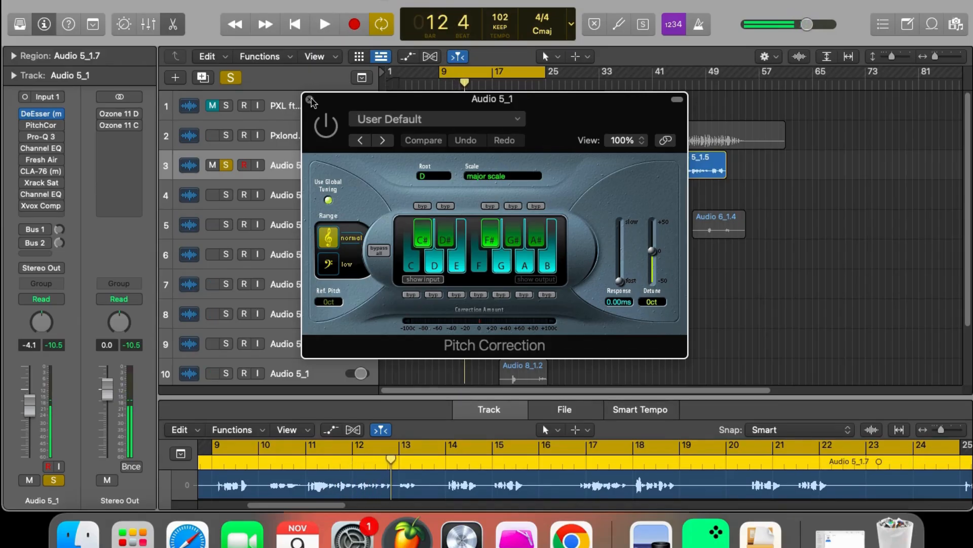
Step: Switch Pitch Correction back on, set its response to 0.38 ms while the vocal plays, and close its window after stopping
left_click(326, 125)
key("space")
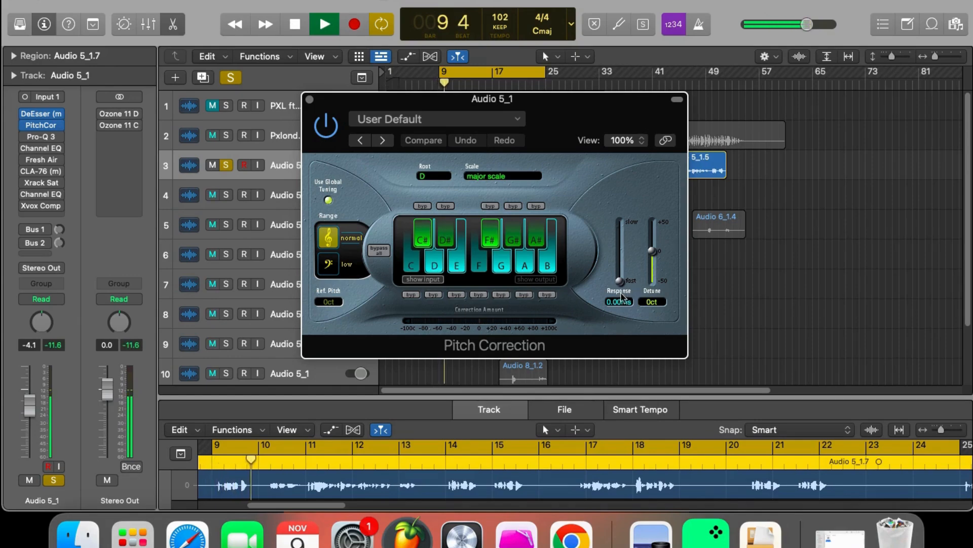
left_click(622, 283)
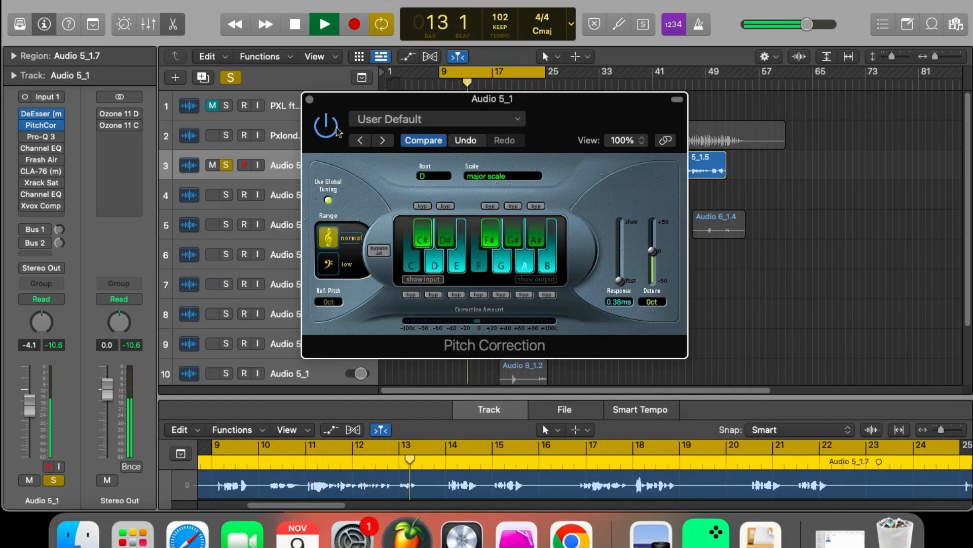
key("space")
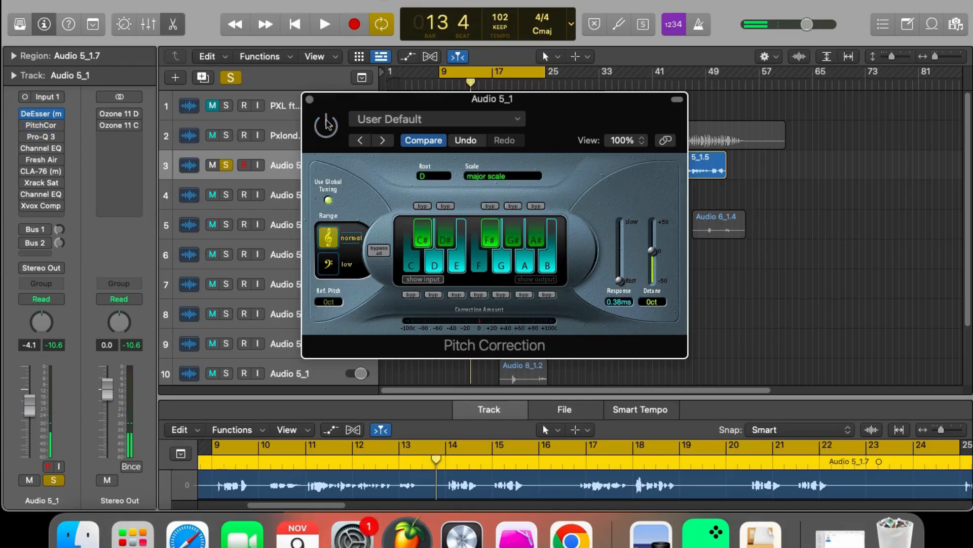
left_click(310, 100)
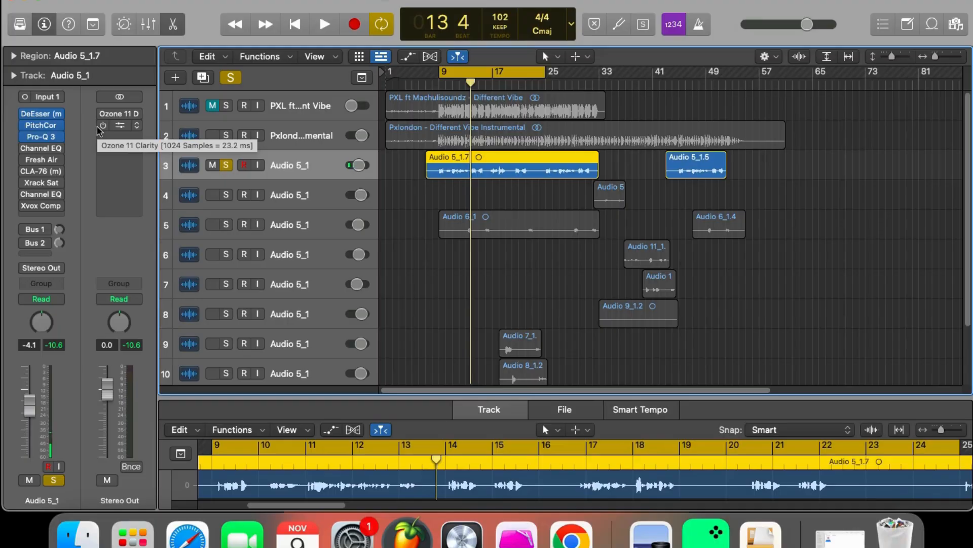
Step: Open Pro-Q 3 to inspect its low-cut band, and play the vocal with the equalizer bypassed and enabled to compare
left_click(39, 141)
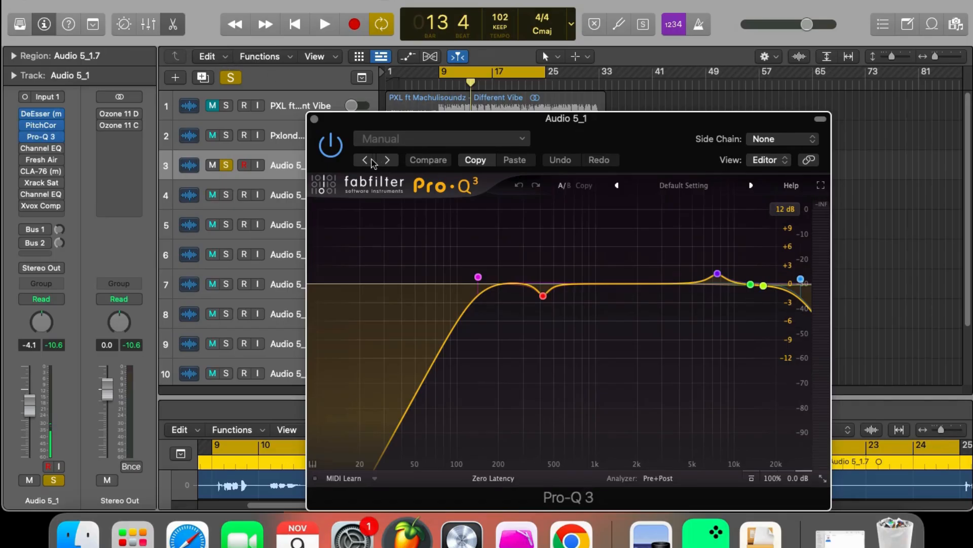
mouse_move(449, 362)
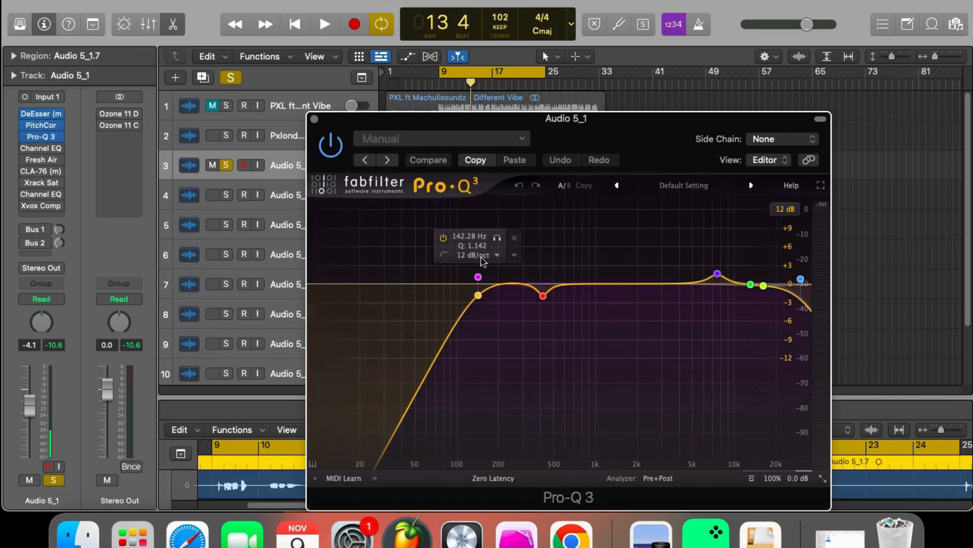
left_click(331, 149)
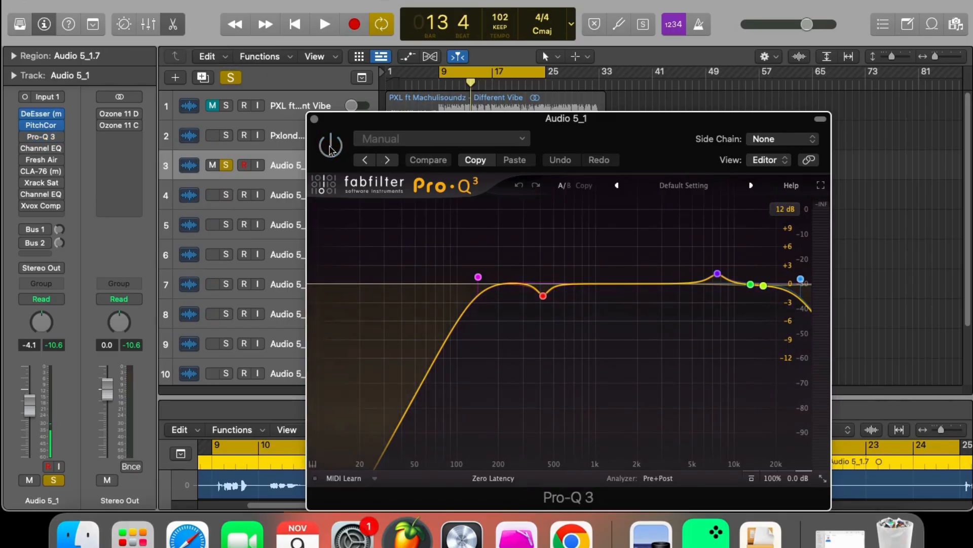
key("space")
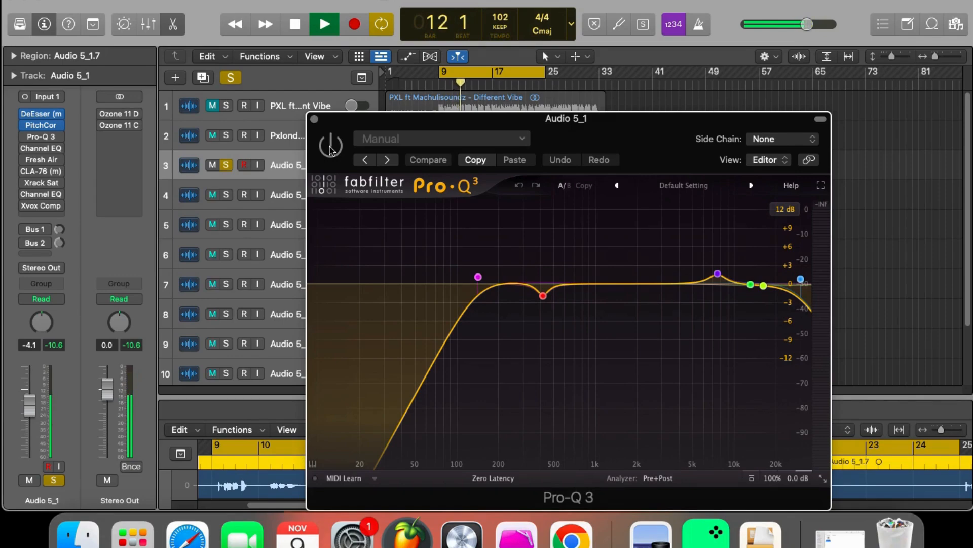
key("space")
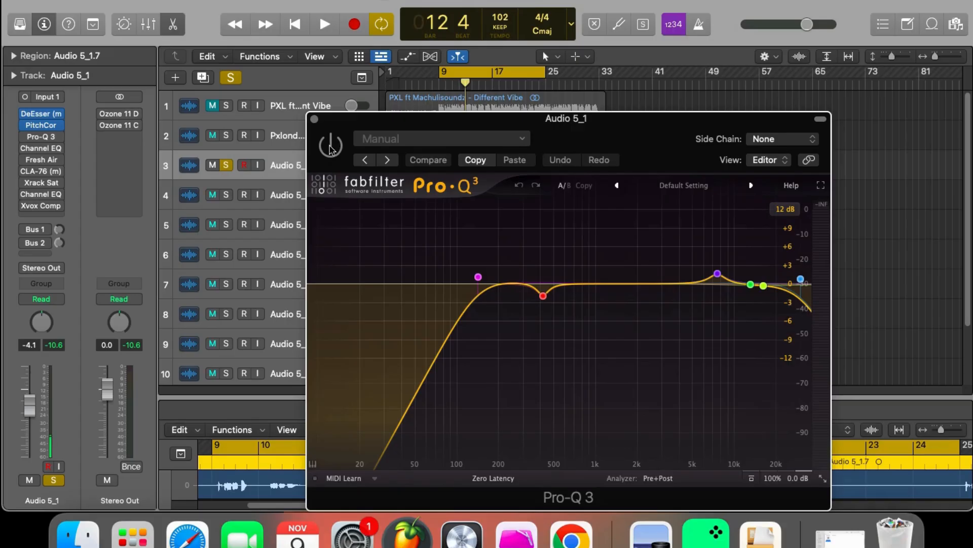
left_click(330, 146)
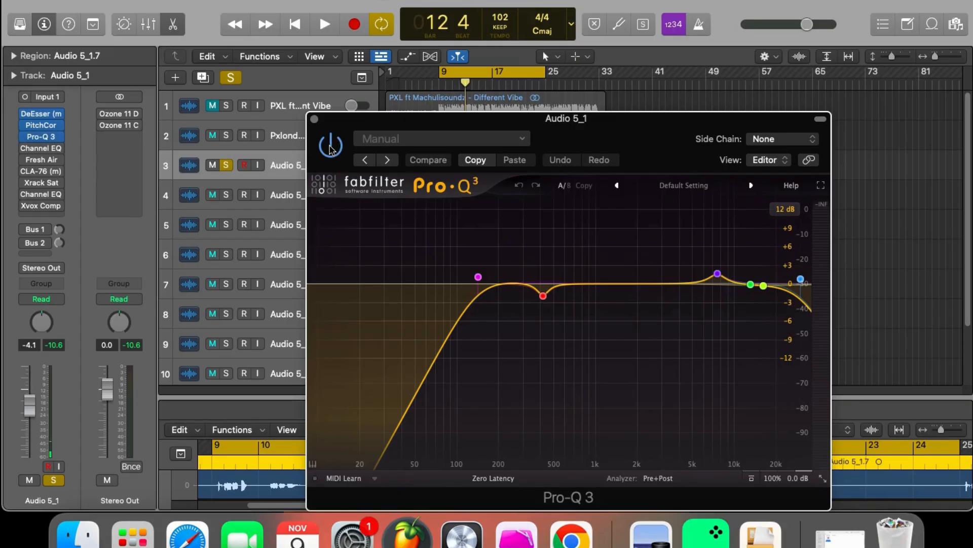
key("space")
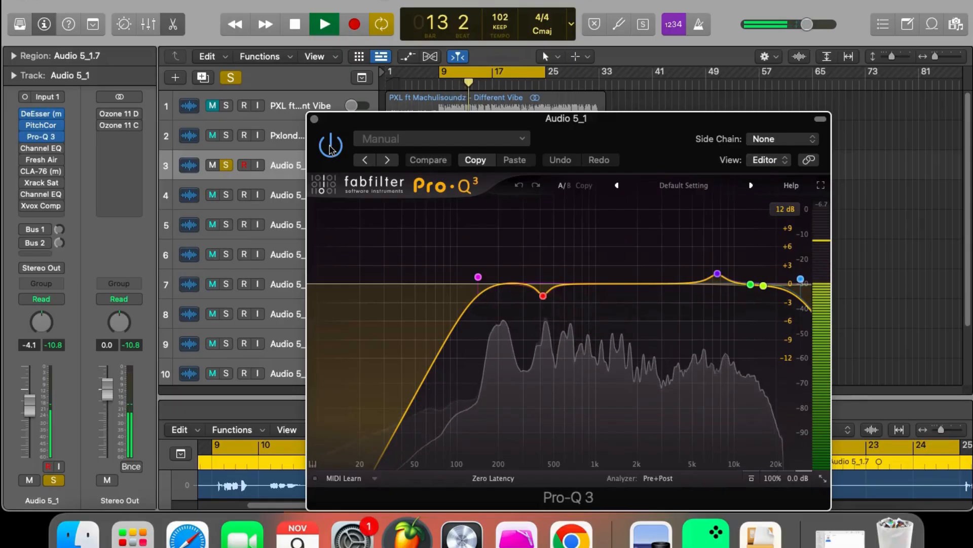
key("space")
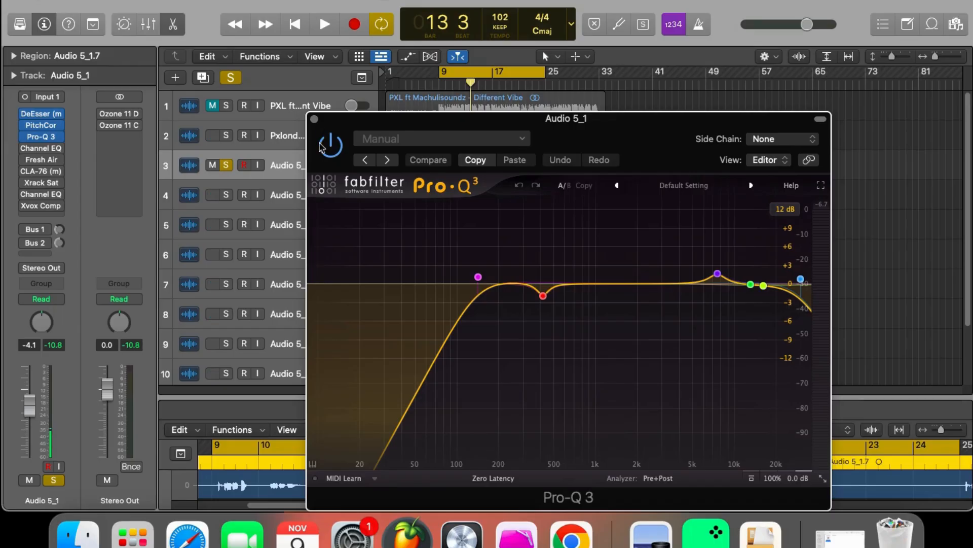
Step: Enable the Channel EQ below Pro-Q 3 during vocal playback, review its curve, and close both equalizer windows
key("space")
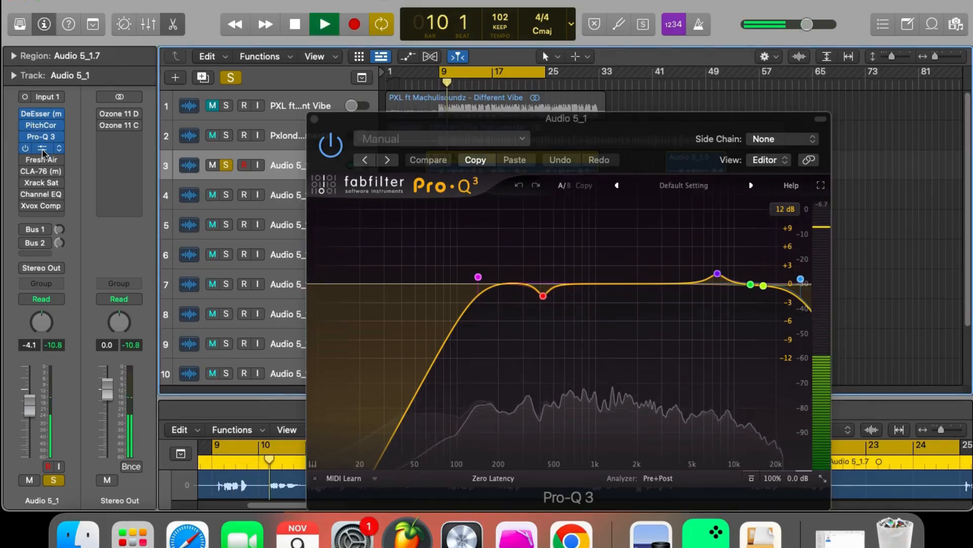
left_click(43, 150)
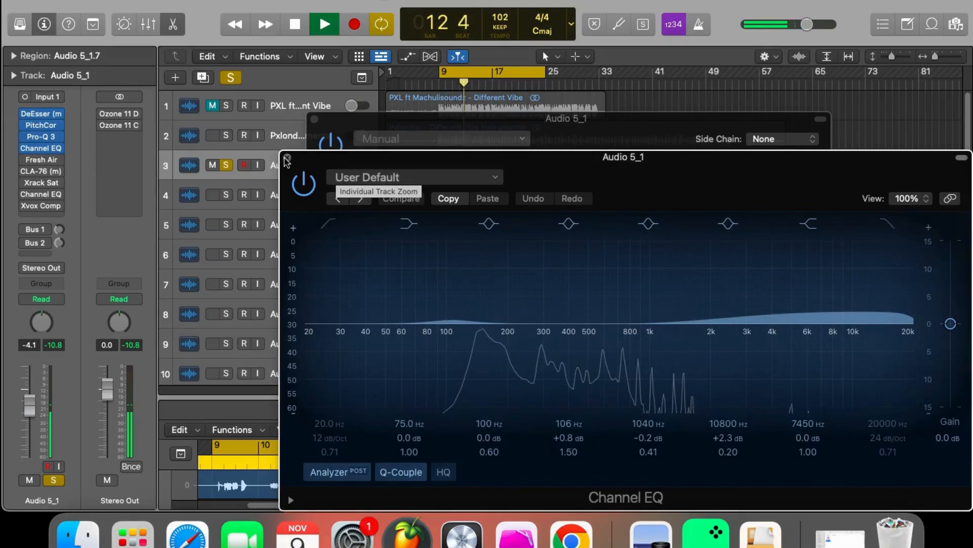
left_click(287, 159)
left_click(314, 119)
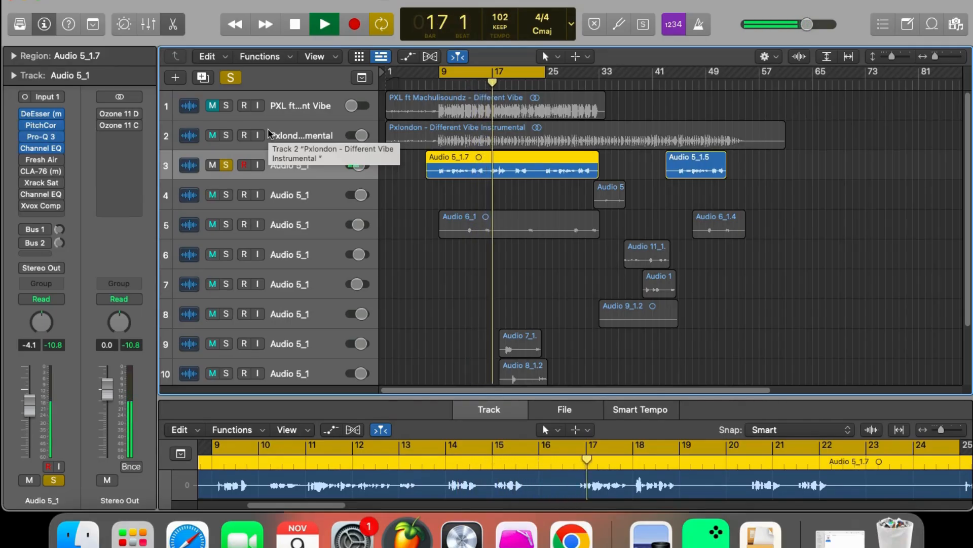
key("space")
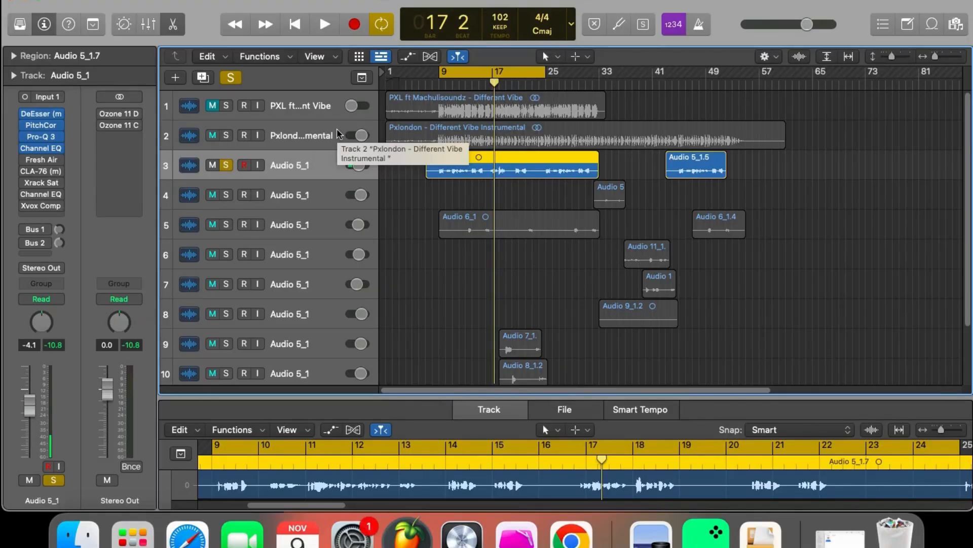
left_click(47, 148)
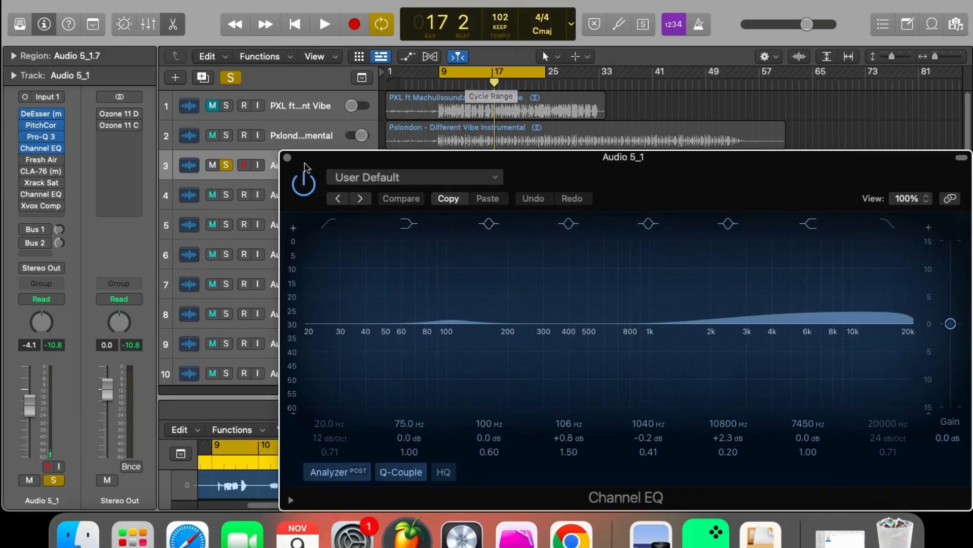
left_click(287, 158)
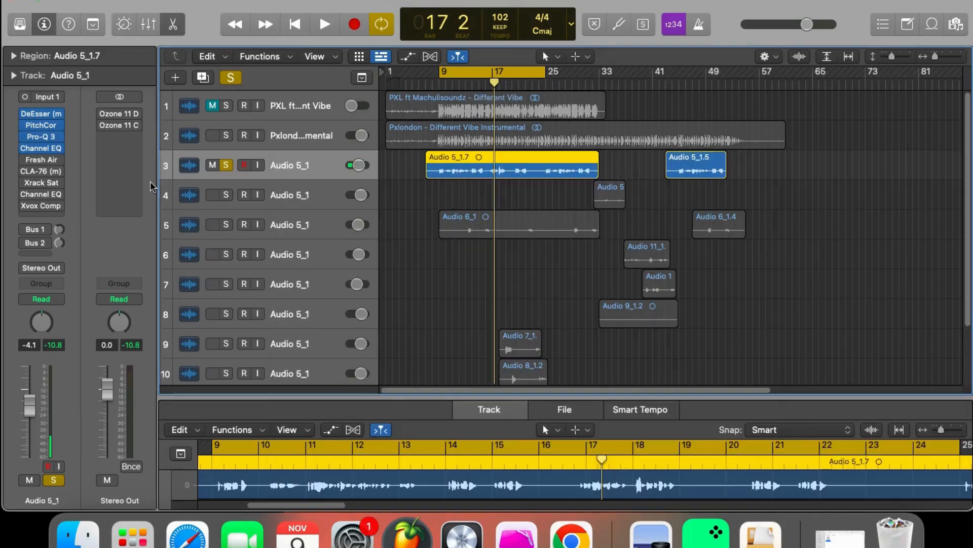
Step: Open Fresh Air on the lead vocal, switch the plug-in on, and close its window
left_click(44, 160)
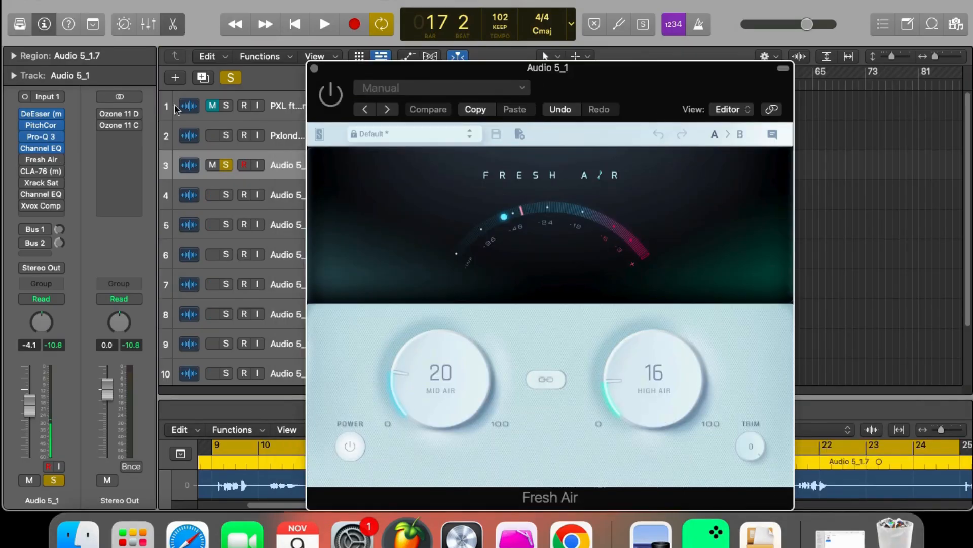
left_click(25, 160)
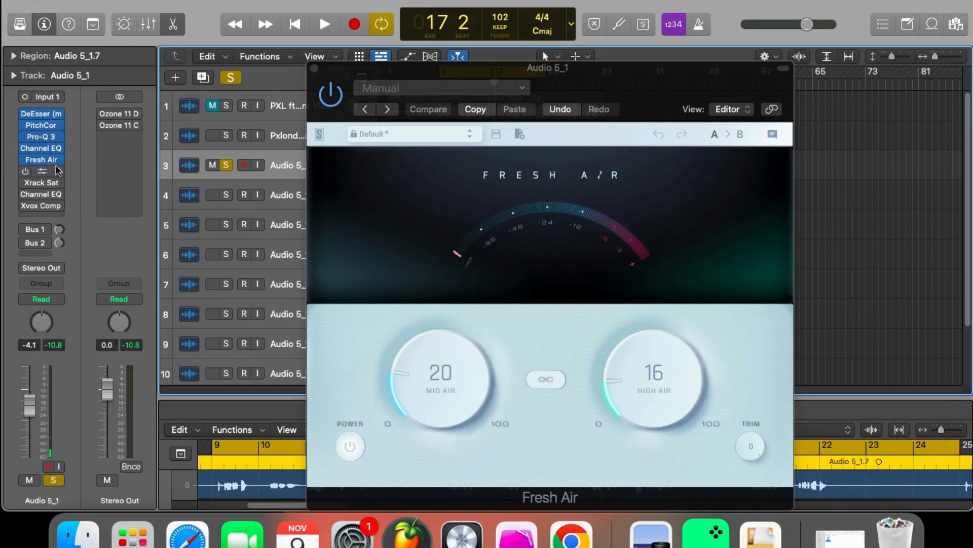
left_click(315, 69)
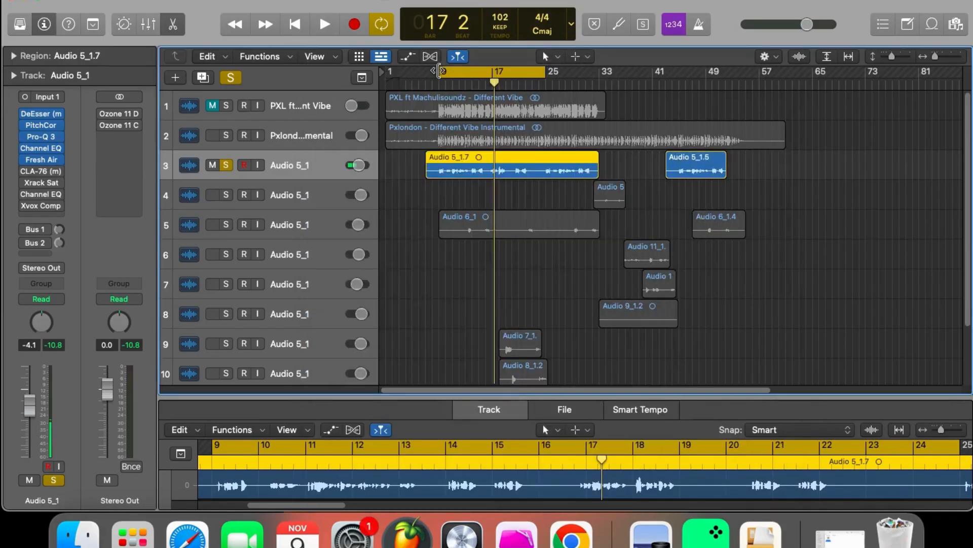
Step: Play the vocal with Fresh Air bypassed and enabled to compare, close its window, and stop playback
key("space")
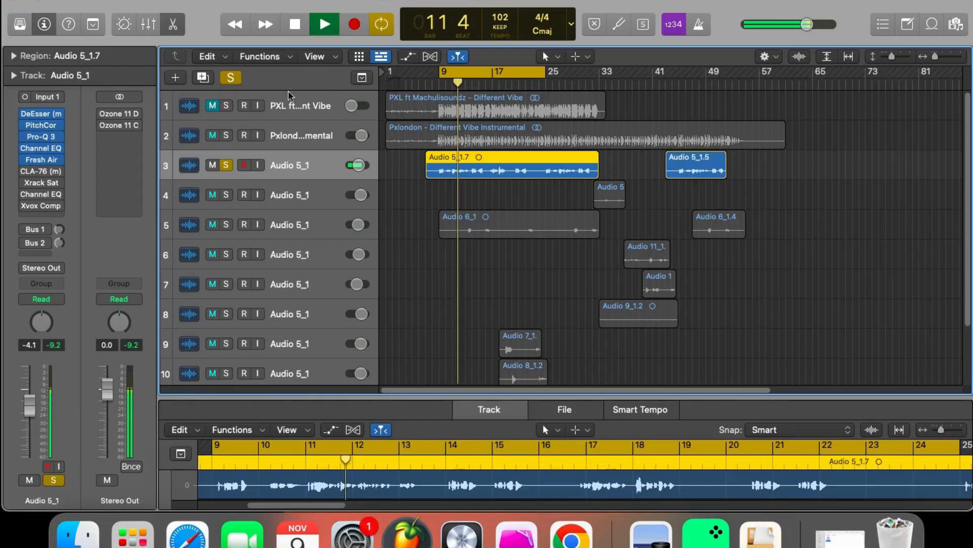
left_click(34, 159)
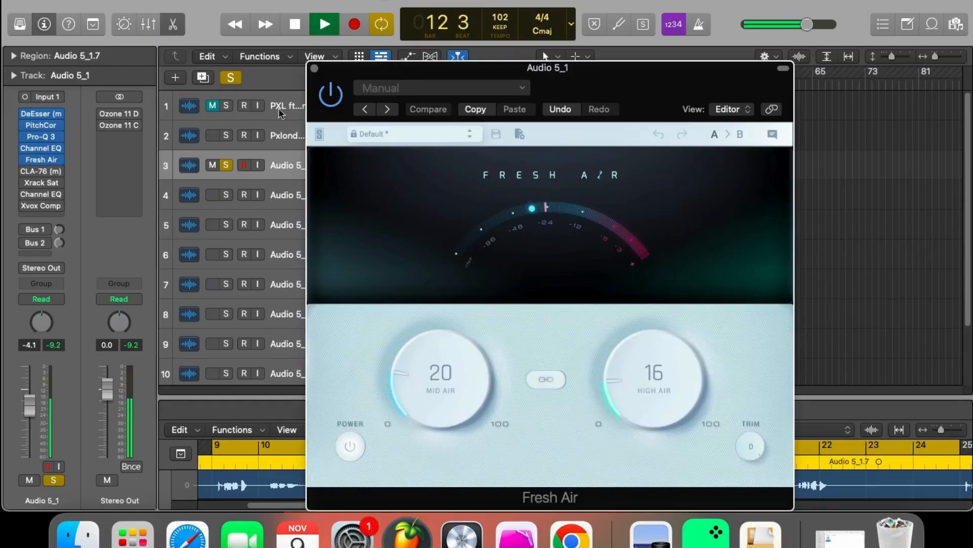
left_click(341, 97)
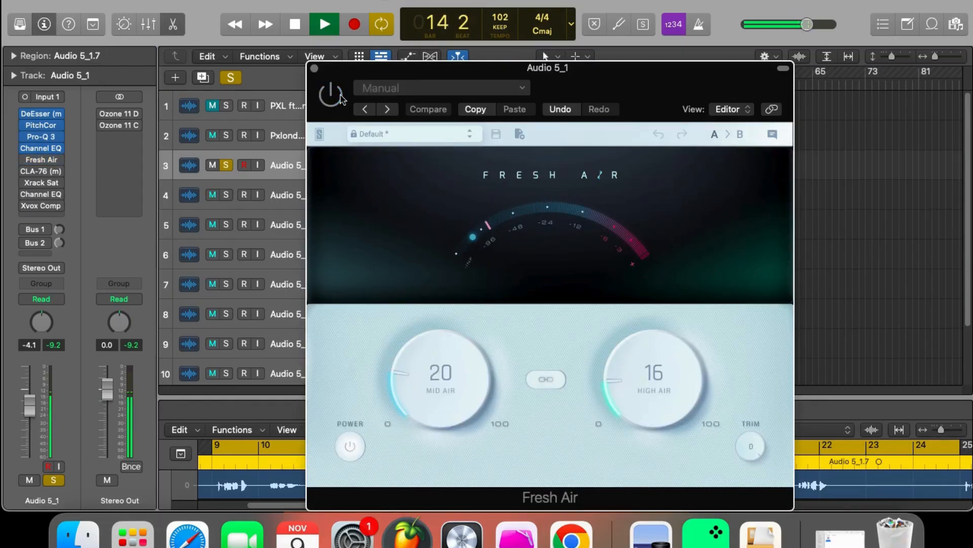
left_click(341, 97)
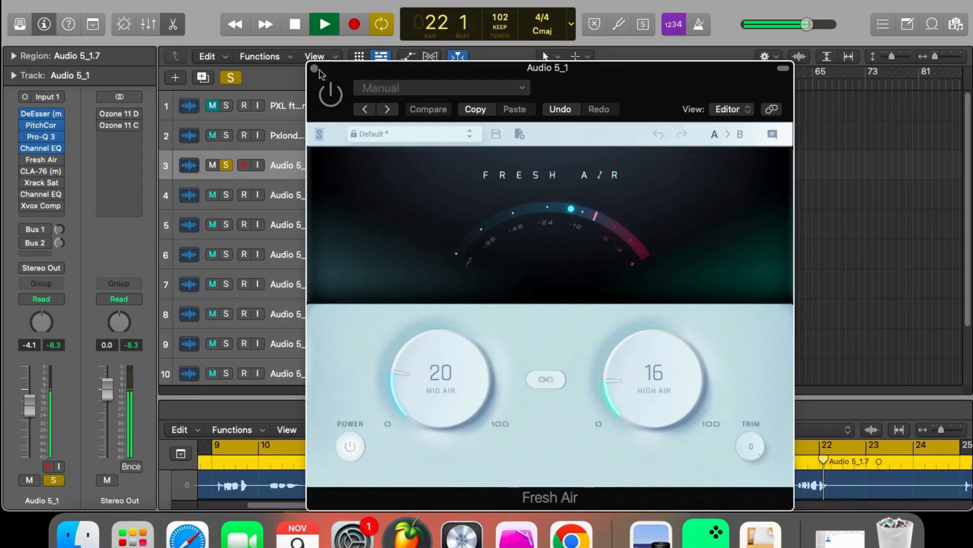
left_click(314, 70)
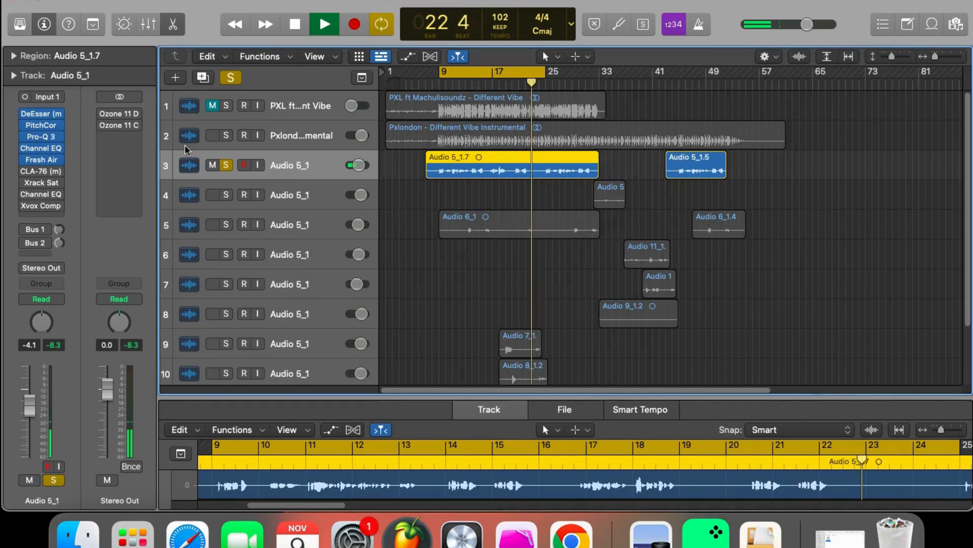
key("space")
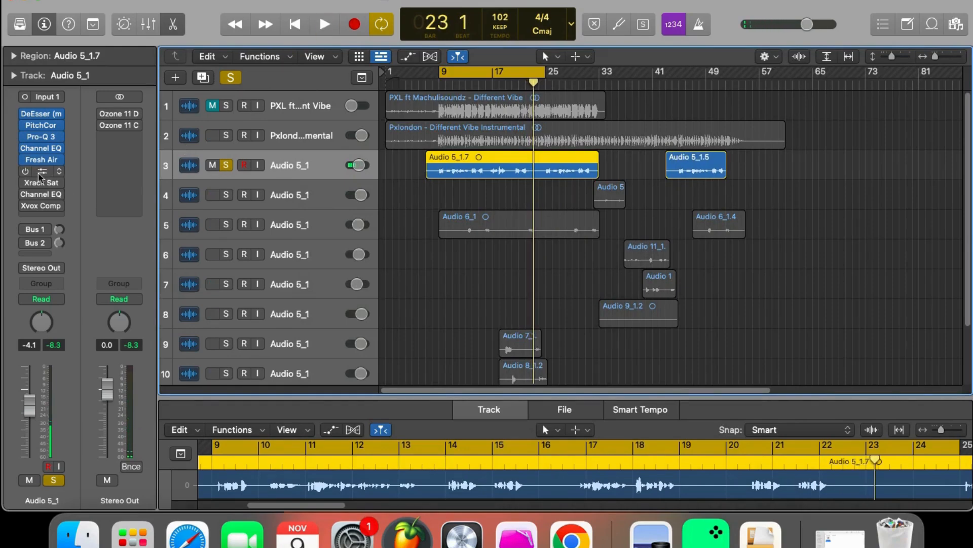
Step: Open CLA-76 on the lead vocal, play the vocal with the compressor bypassed, and switch the plug-in on
left_click(41, 173)
left_click_drag(641, 205, 622, 87)
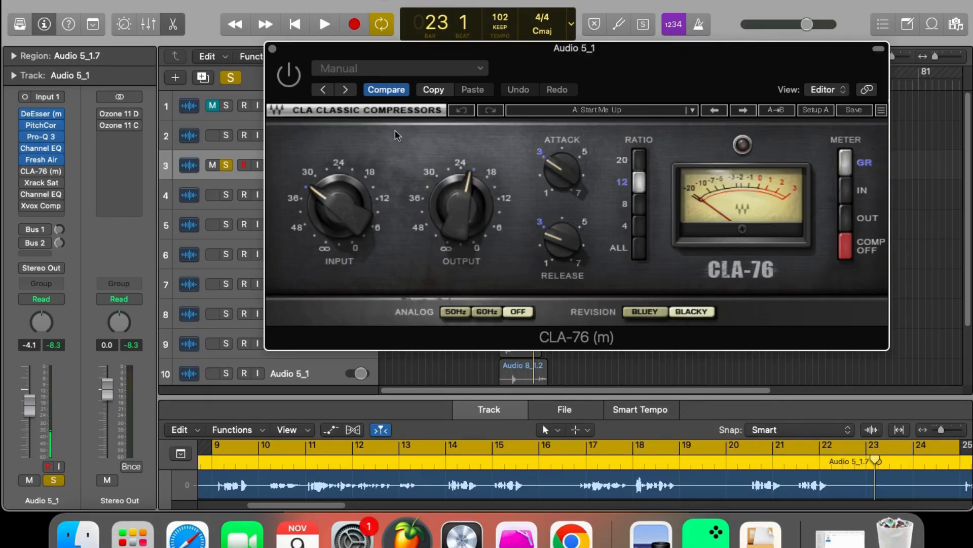
key("space")
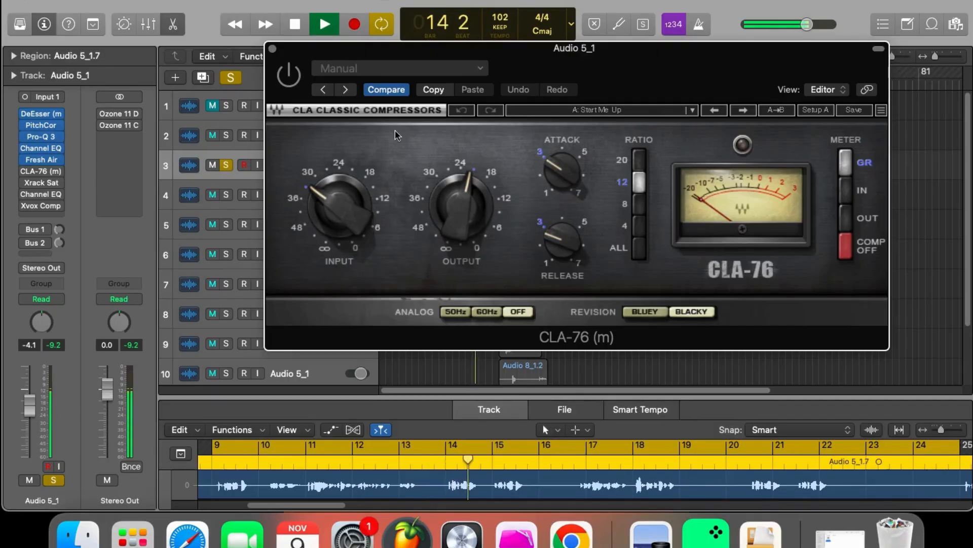
key("space")
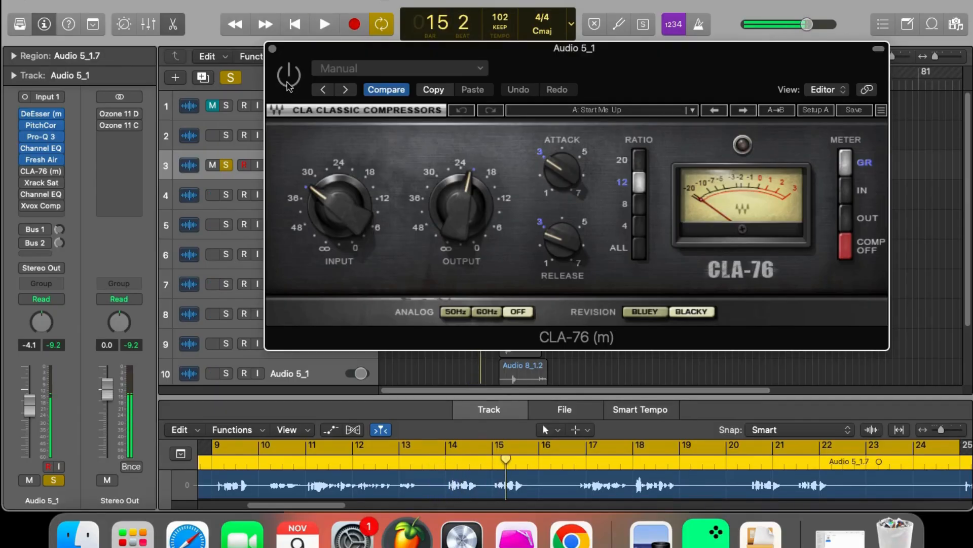
left_click(290, 81)
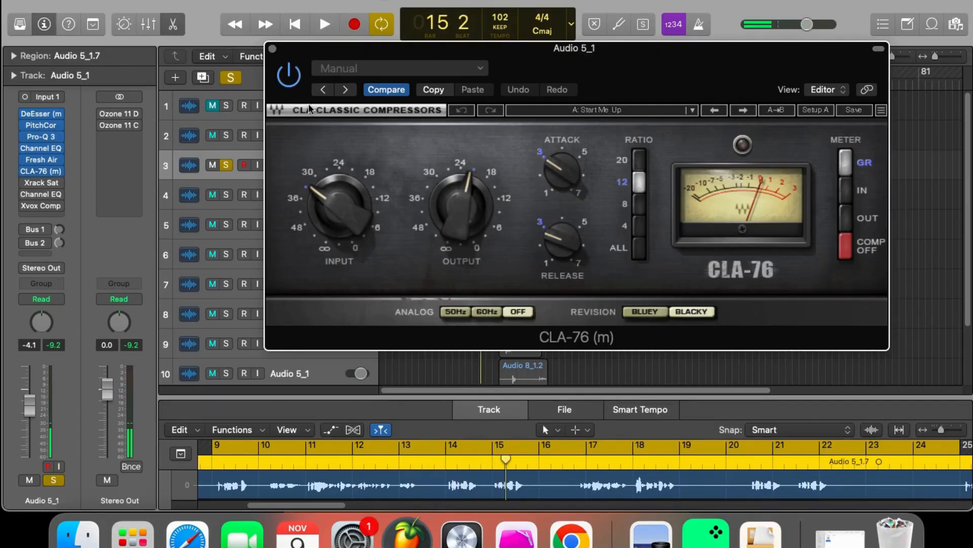
Step: Play the vocal through the enabled CLA-76 in two passes to hear the compression
key("space")
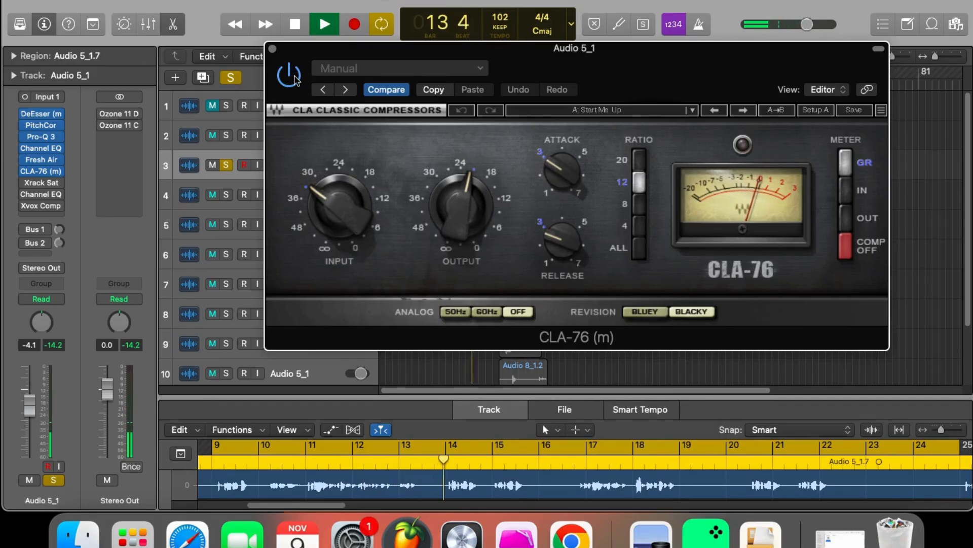
key("space")
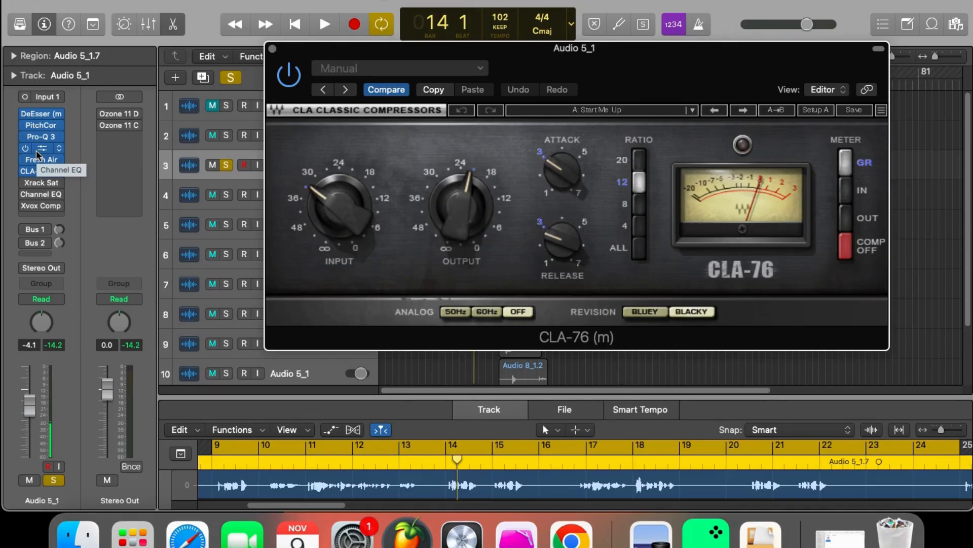
key("space")
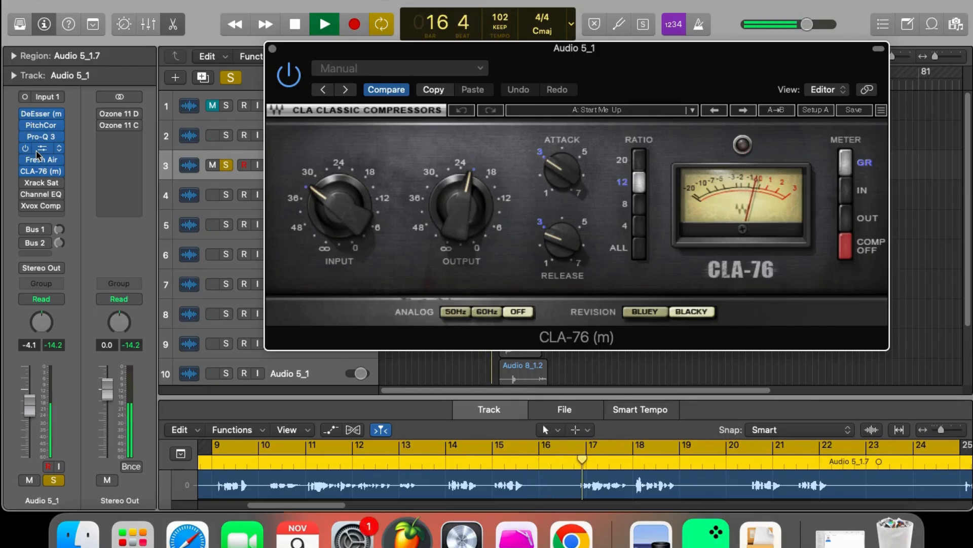
key("space")
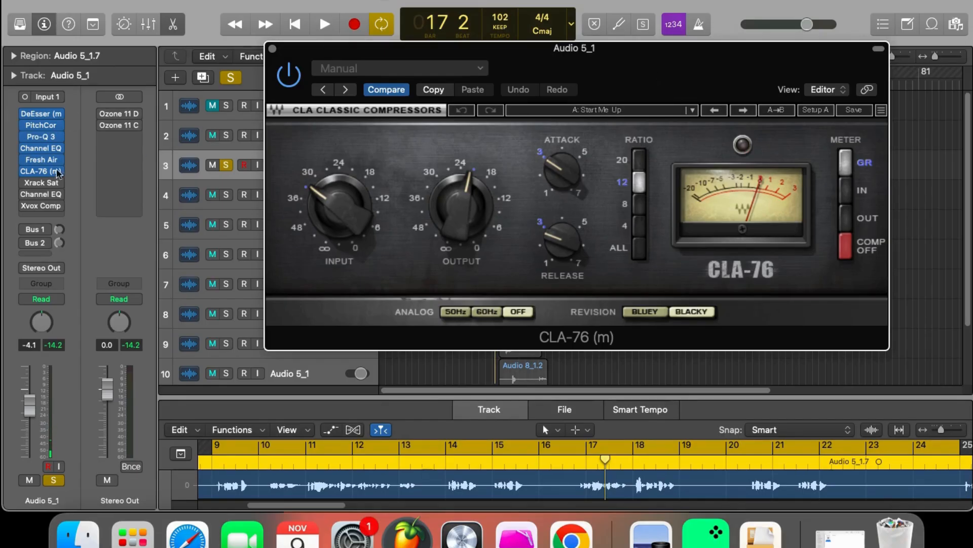
Step: Open Xrack Sat on the lead vocal, close the CLA-76 window, and reposition the saturator window
mouse_move(57, 187)
left_click(47, 181)
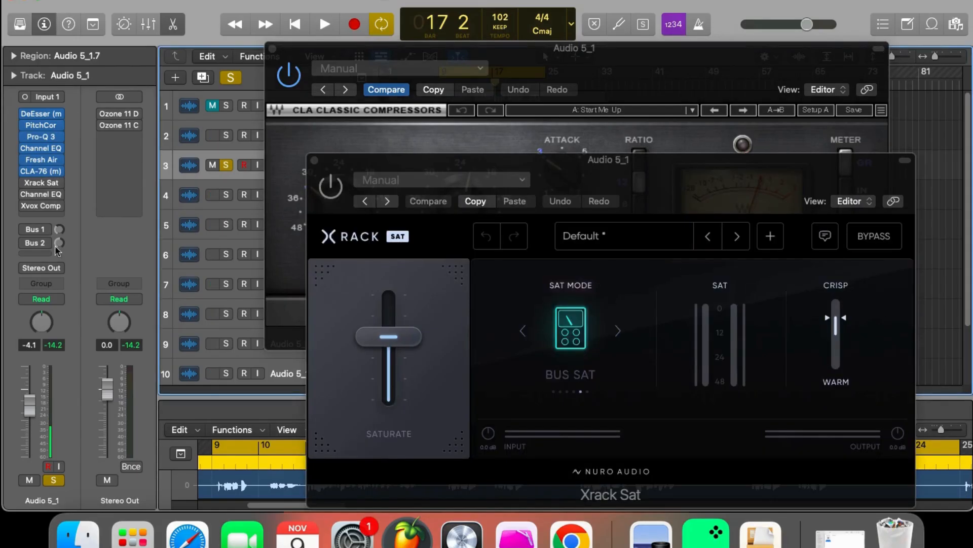
left_click(272, 48)
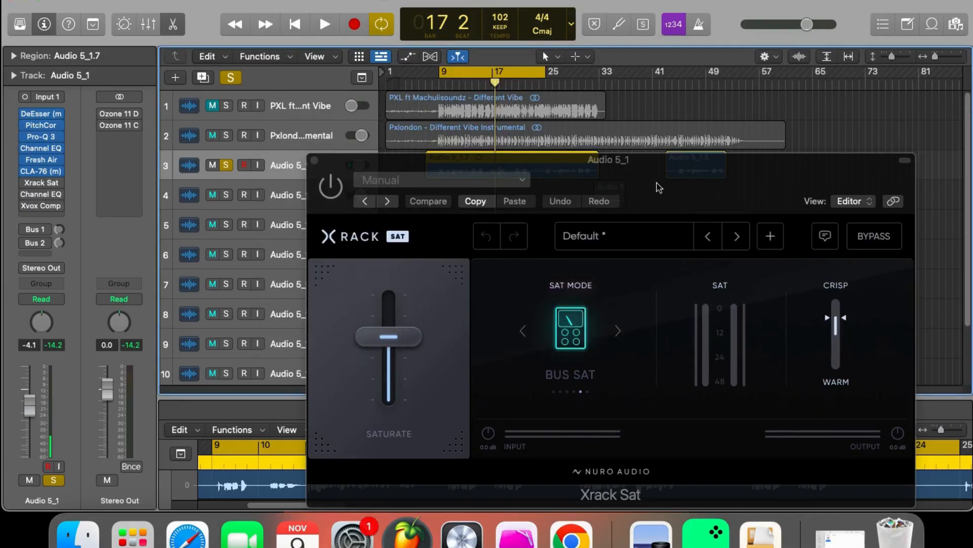
left_click_drag(659, 179, 550, 74)
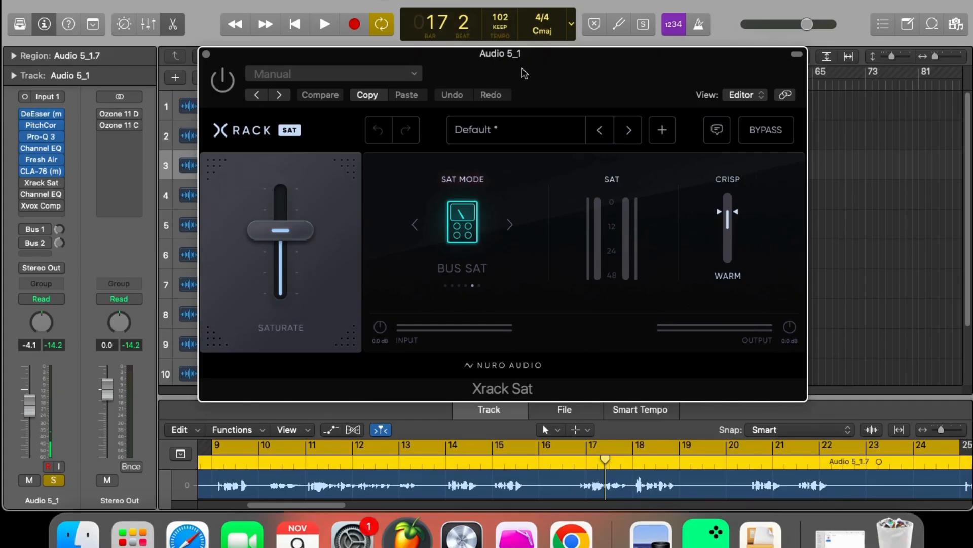
Step: Play the vocal without Xrack Sat, switch the saturator on, and lower its Saturate amount slightly during playback
key("space")
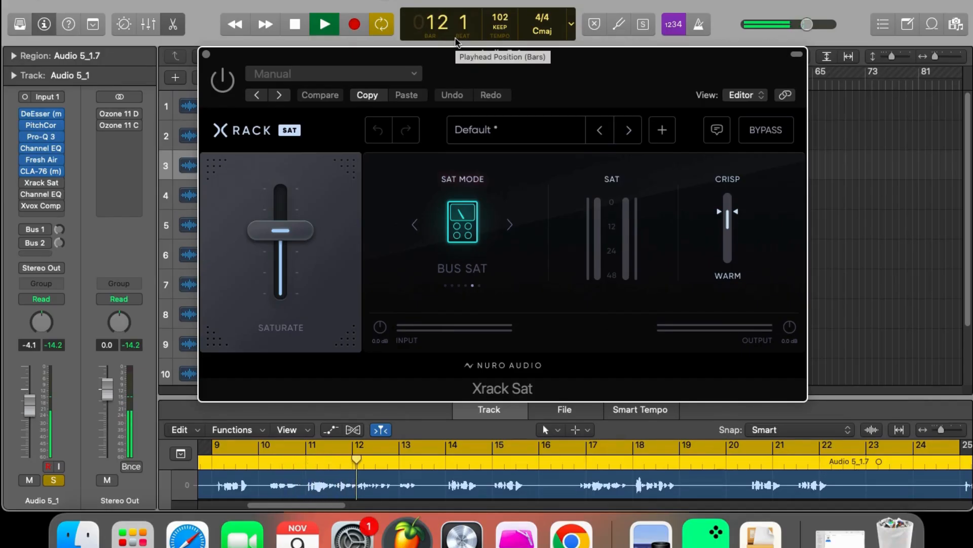
key("space")
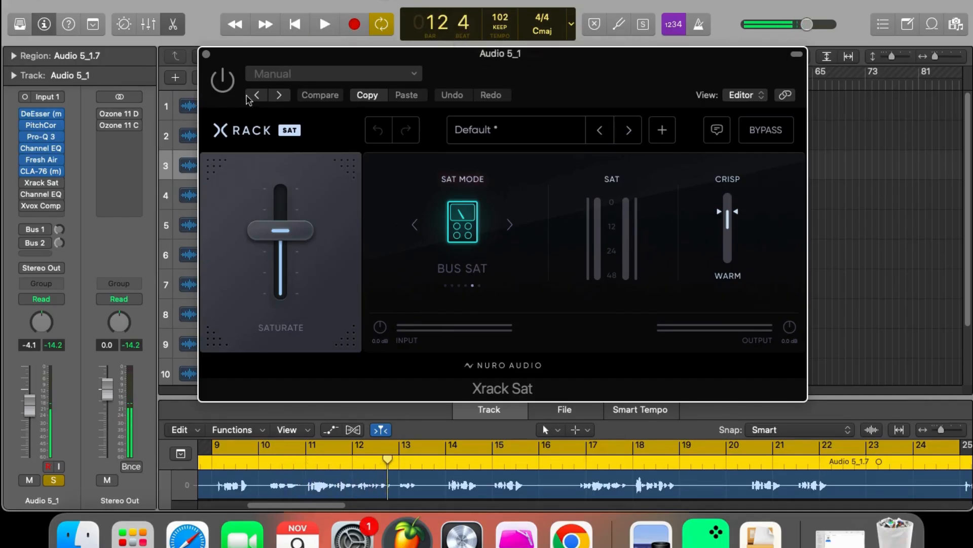
left_click(228, 85)
key("space")
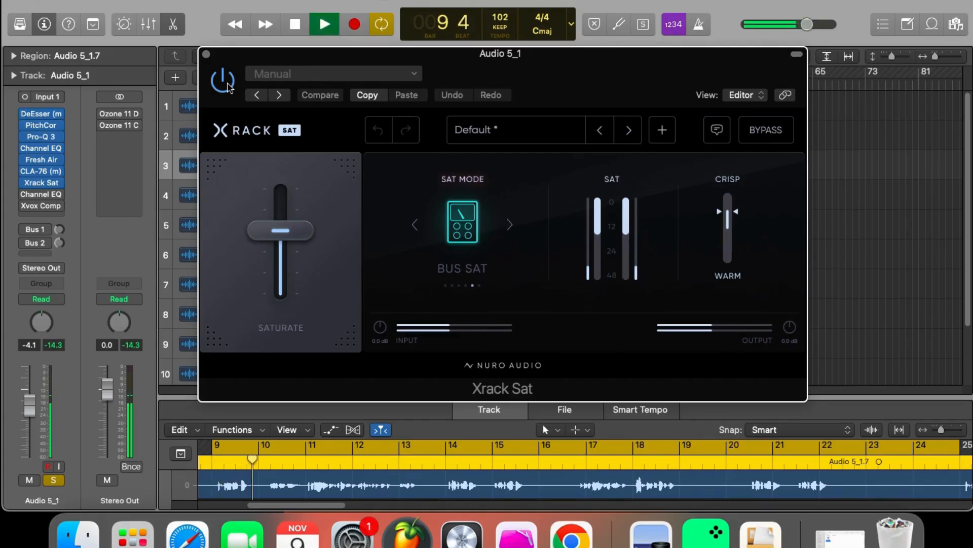
left_click_drag(271, 236, 272, 239)
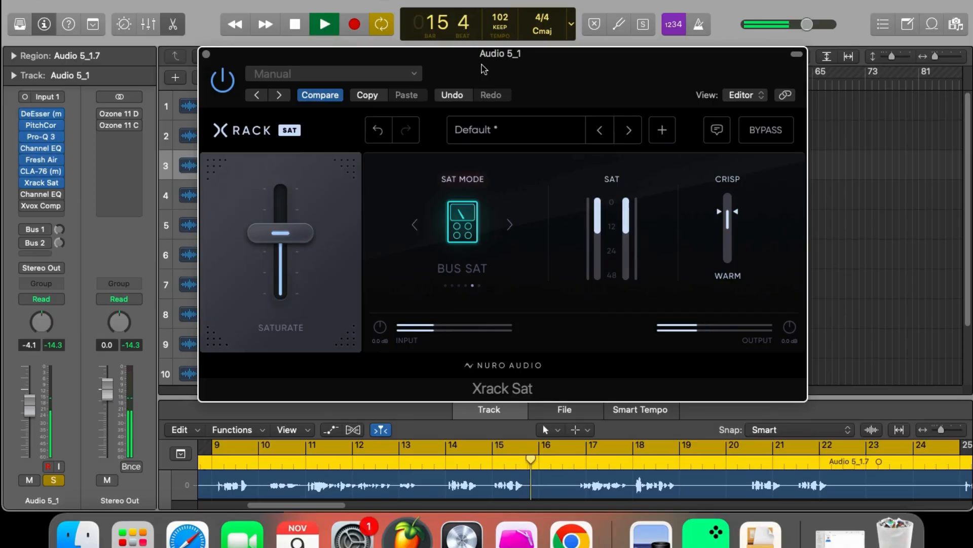
key("space")
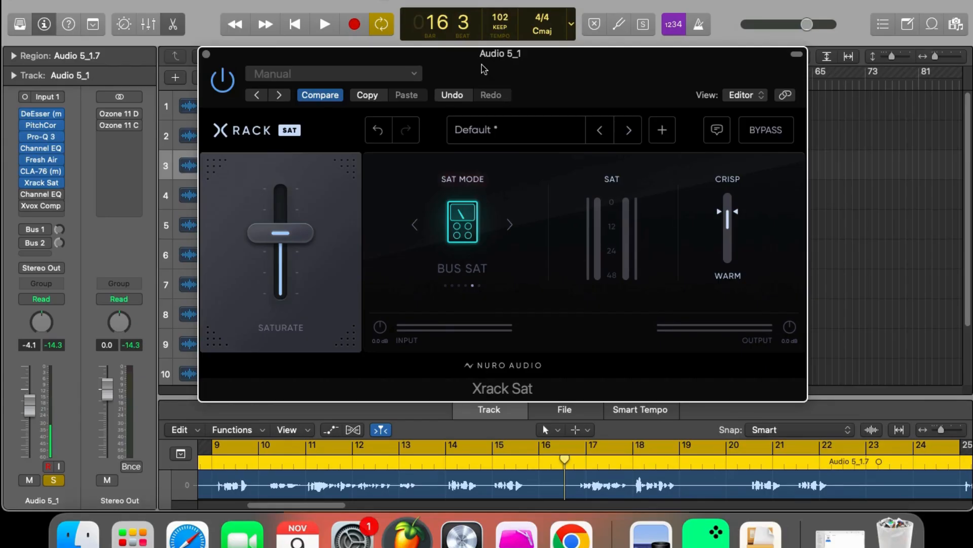
Step: Open and enable the Channel EQ below Xrack Sat, play the vocal through it, and close both plug-in windows
mouse_move(42, 194)
left_click(43, 195)
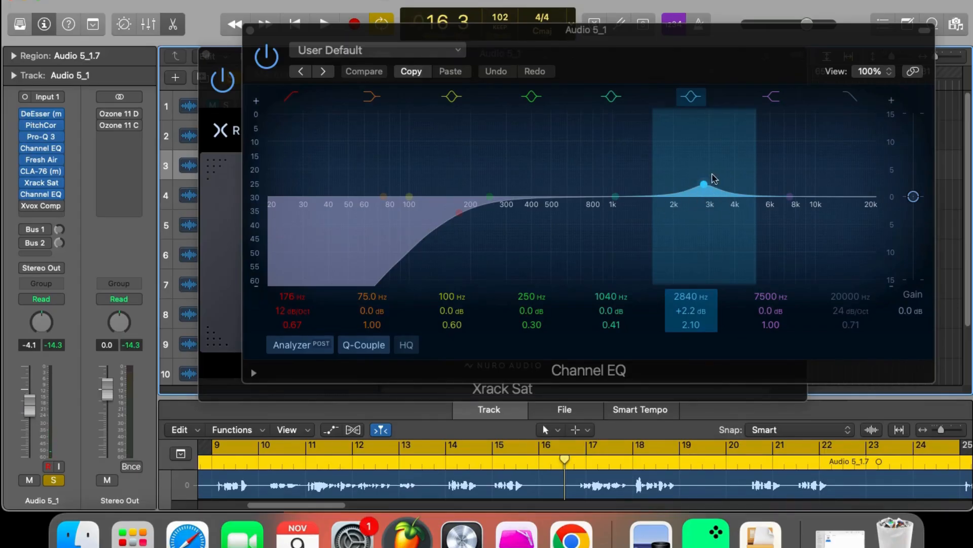
key("space")
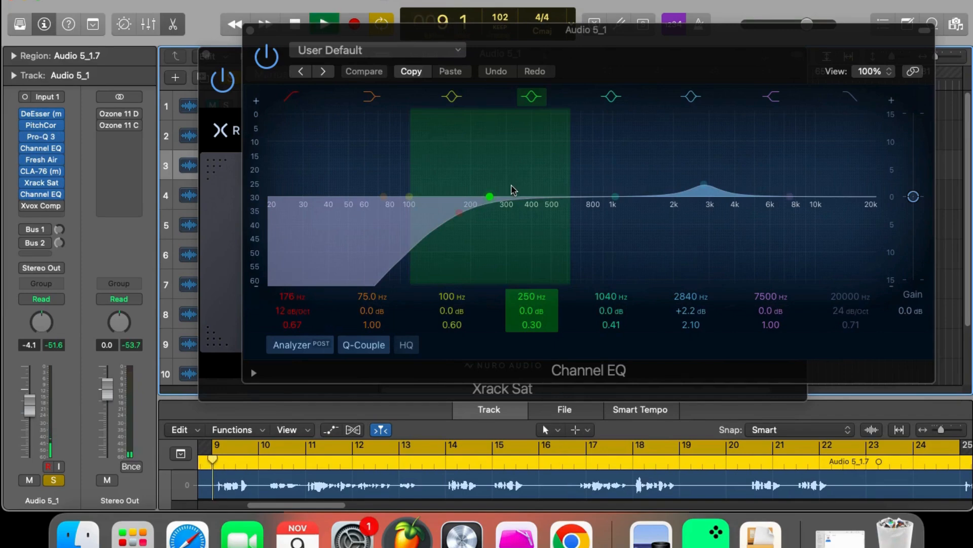
left_click(252, 34)
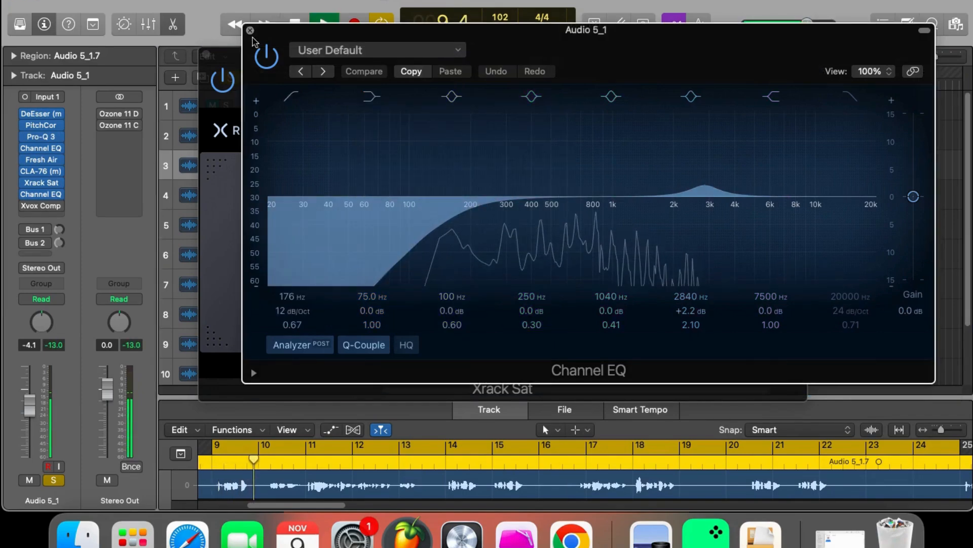
left_click(250, 31)
left_click(205, 54)
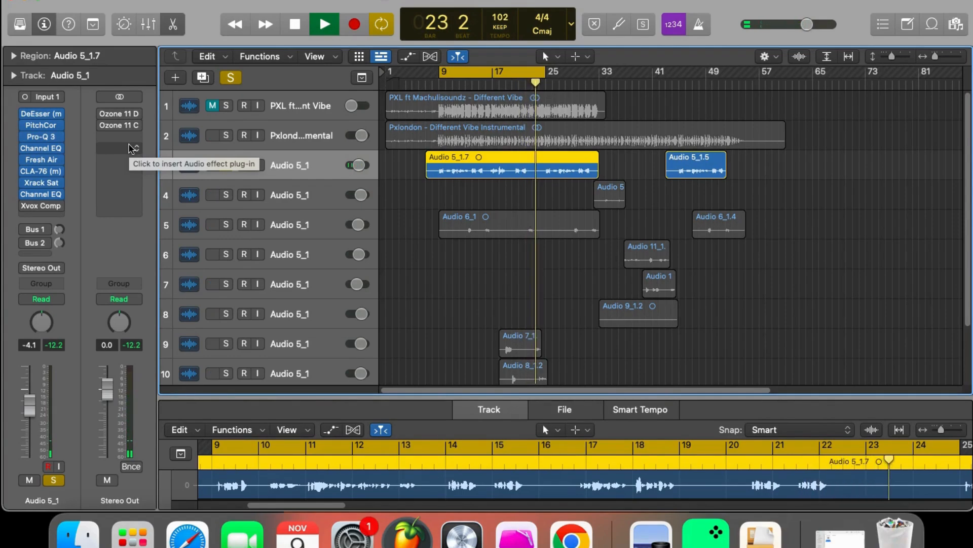
key("space")
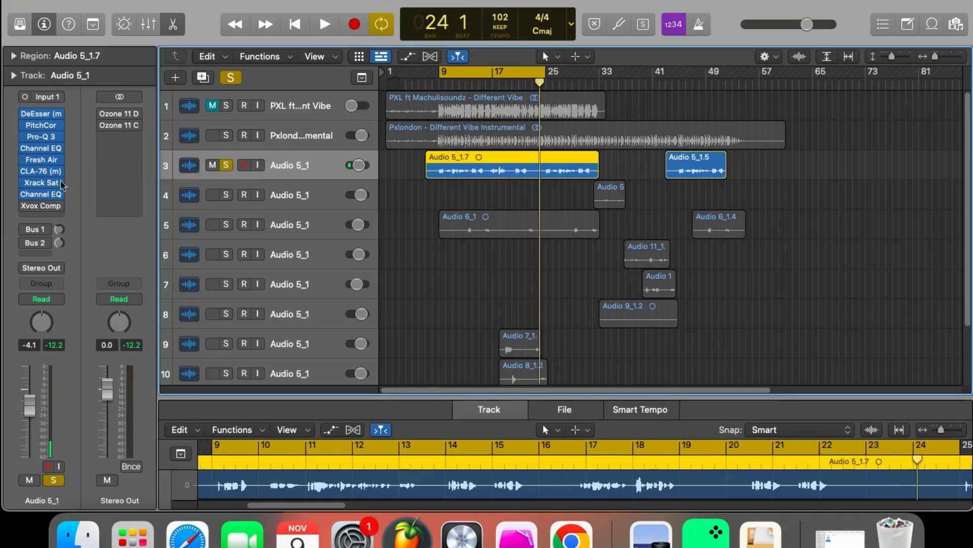
Step: Open Xvox Comp on the lead vocal, reposition its window, and switch the compressor on
mouse_move(43, 197)
left_click(41, 208)
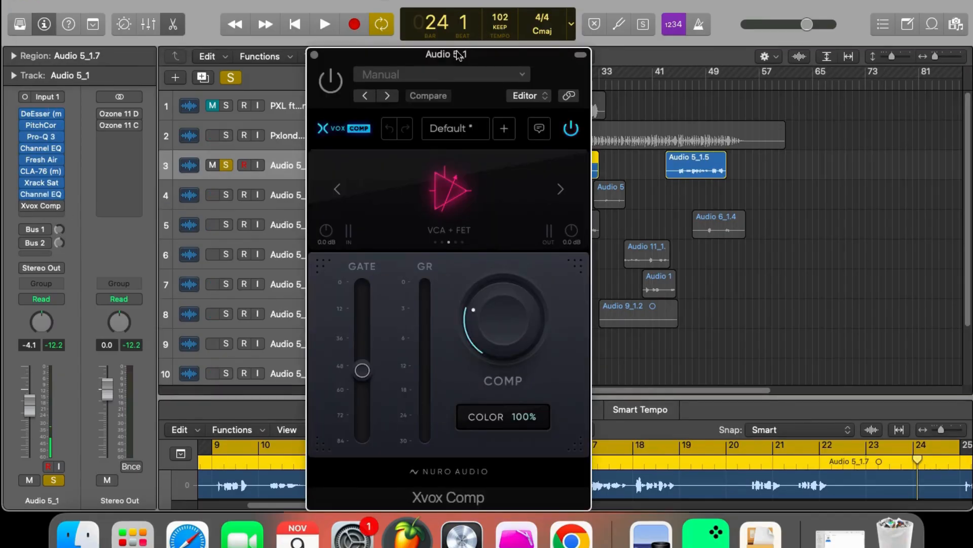
left_click_drag(458, 55, 463, 32)
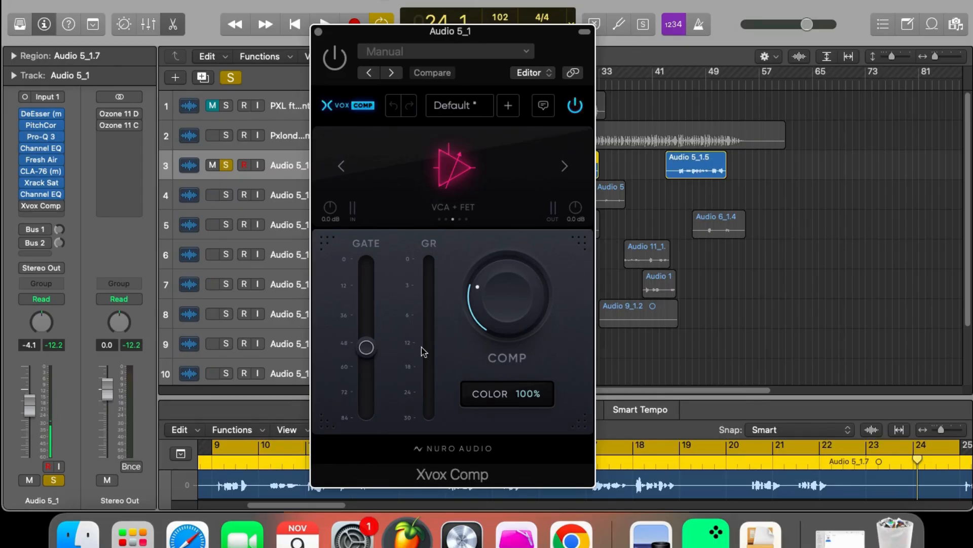
left_click(25, 206)
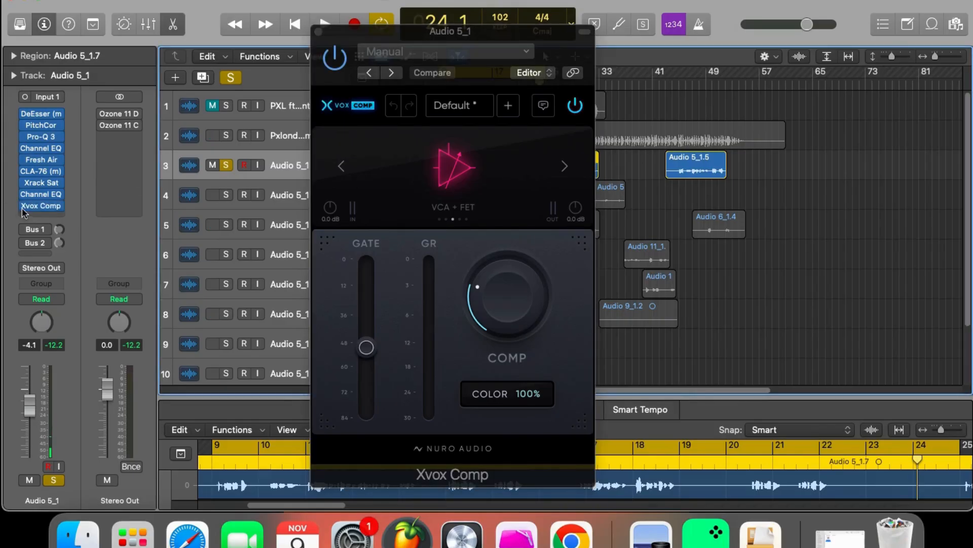
Step: Play the vocal with Xvox Comp bypassed and enabled to compare, and close its window after stopping
key("space")
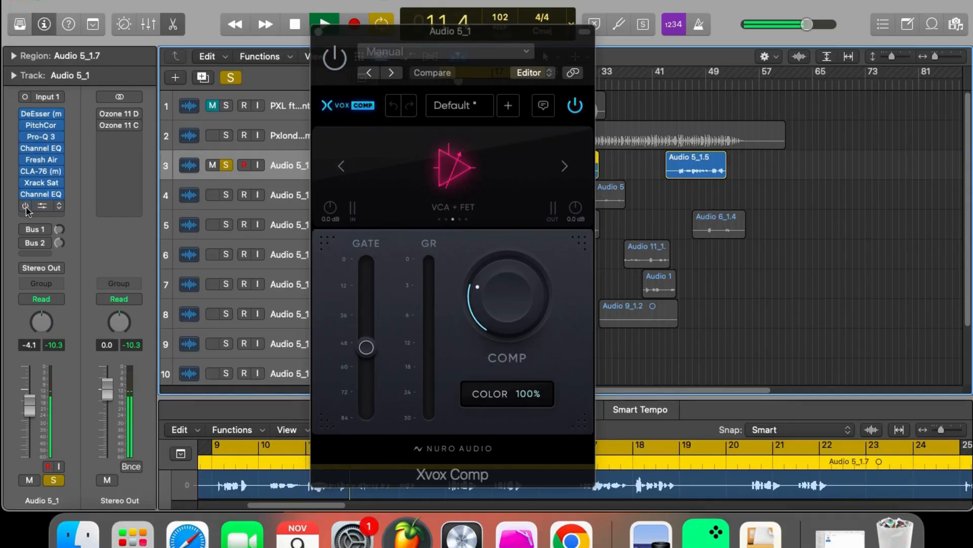
key("space")
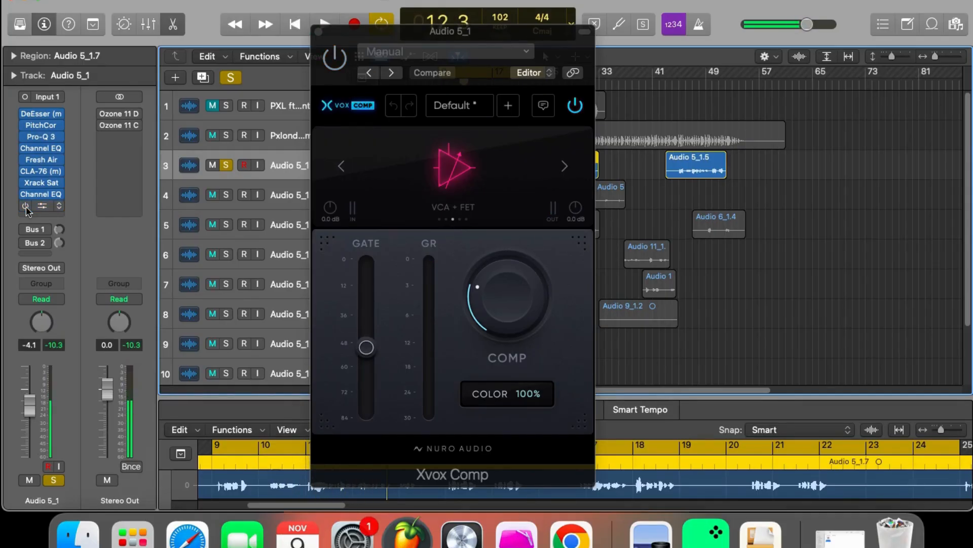
key("space")
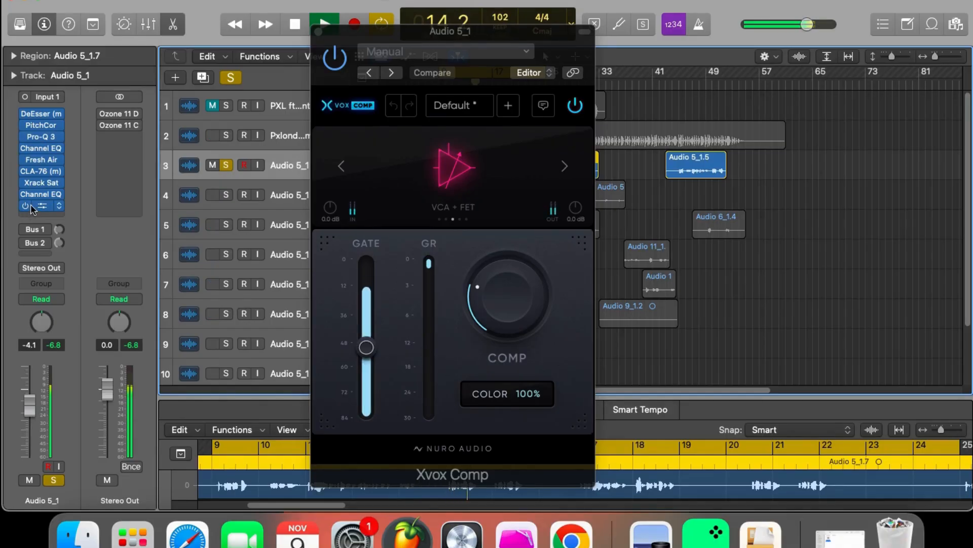
key("space")
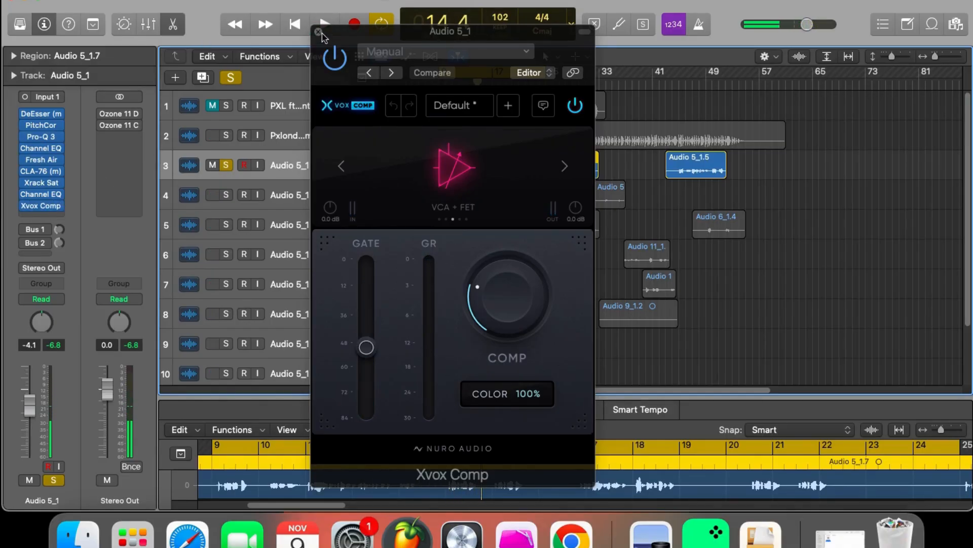
left_click(318, 32)
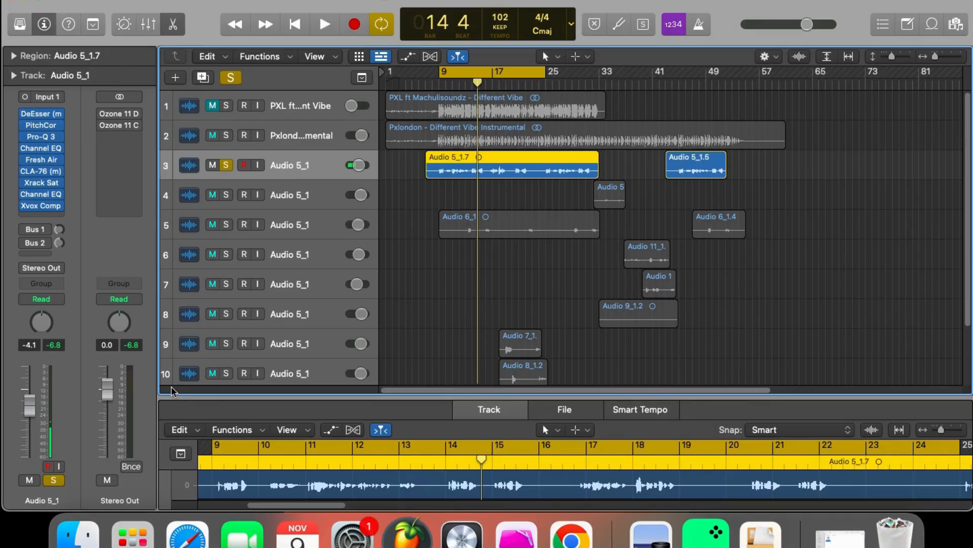
Step: Switch on the lead vocal's Bus 1 and Bus 2 sends and bring up the channel strip of the Reverb bus
scroll(543, 175, "down", 3)
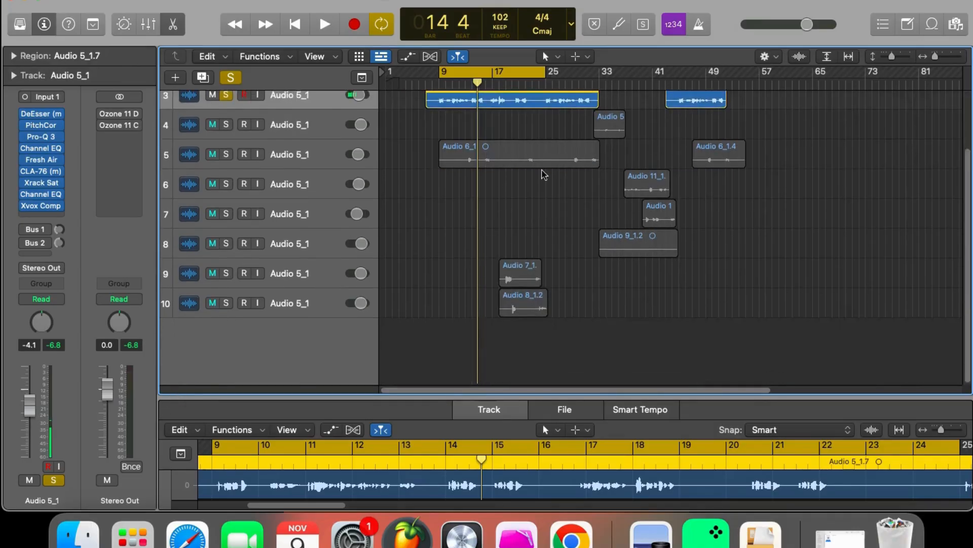
scroll(537, 178, "up", 3)
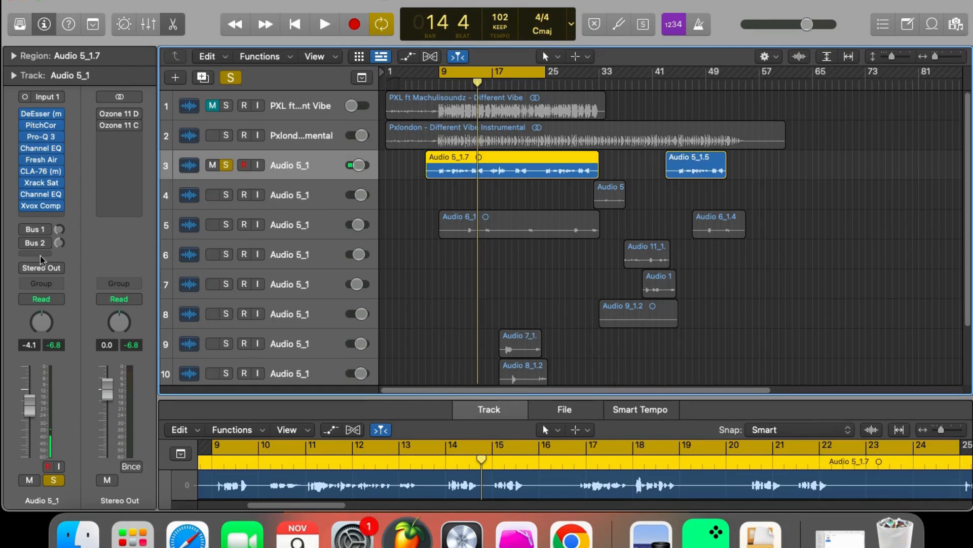
left_click(27, 242)
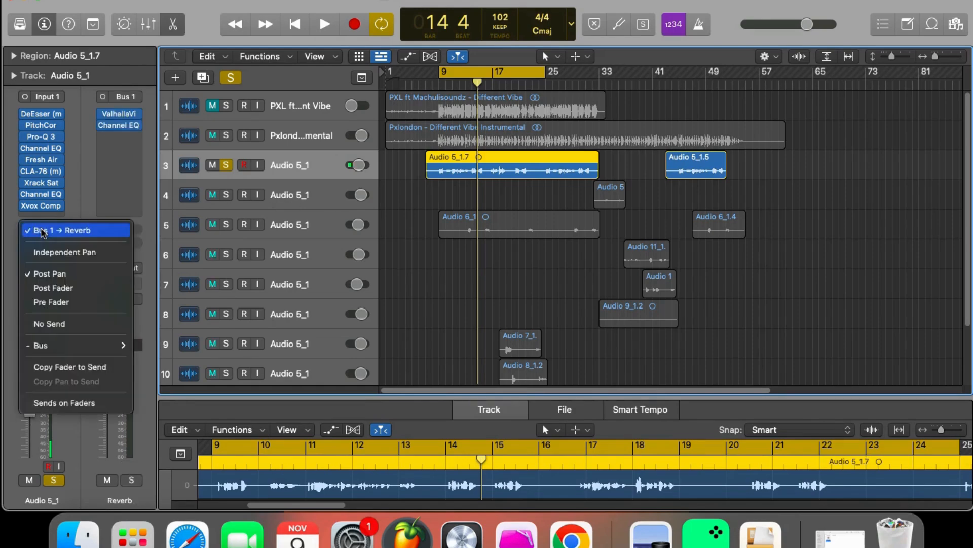
left_click(38, 243)
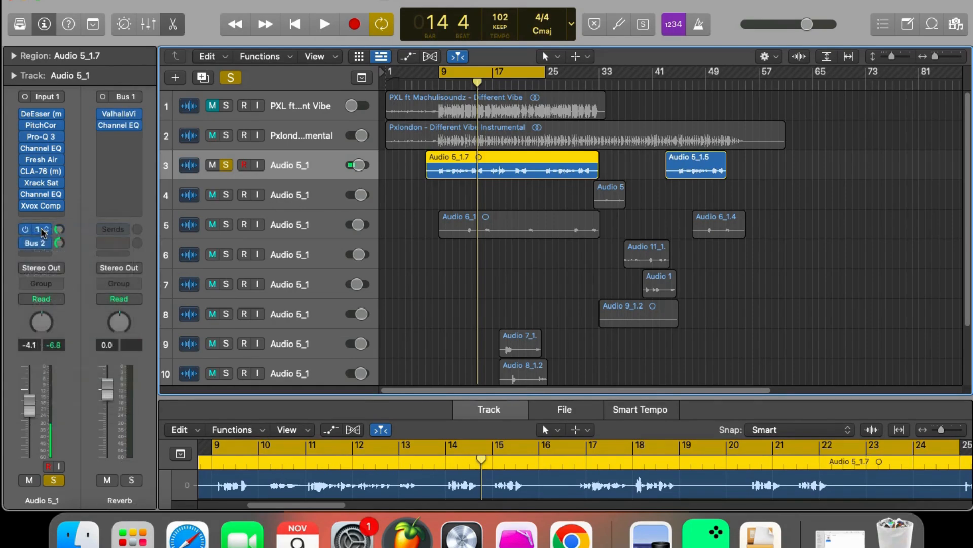
left_click(38, 233)
left_click(41, 226)
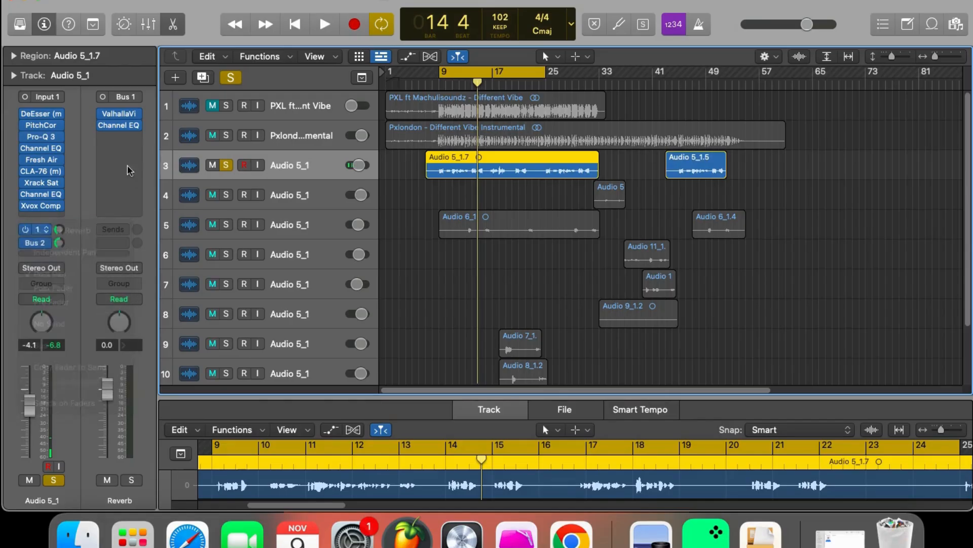
Step: Review the ValhallaVintageVerb settings on the Reverb bus, and play the soloed vocal with only the Bus 1 send on
left_click(124, 111)
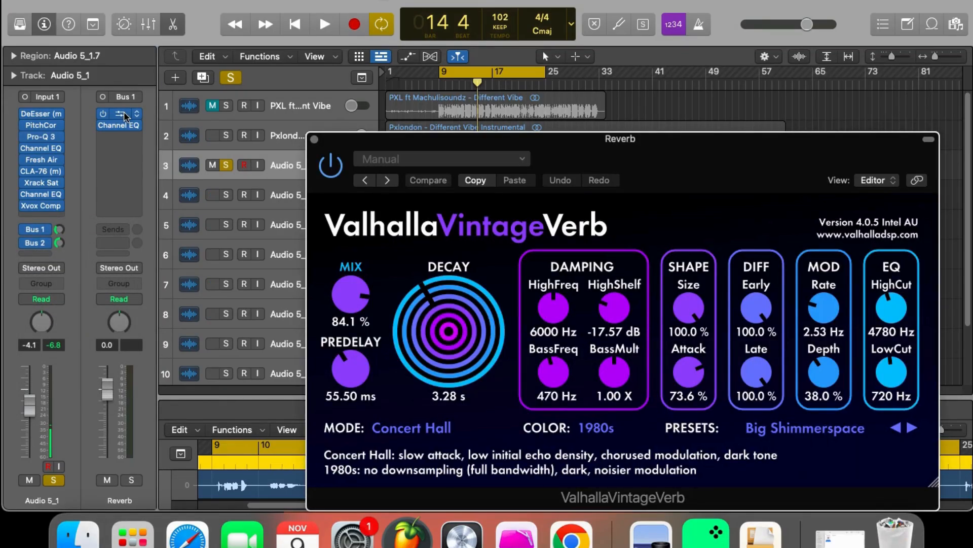
left_click_drag(611, 160, 564, 79)
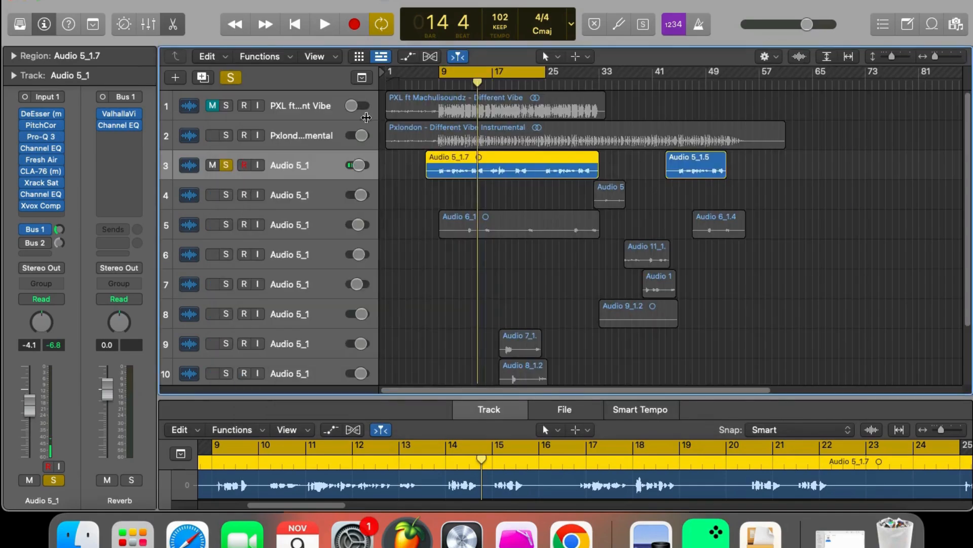
key("space")
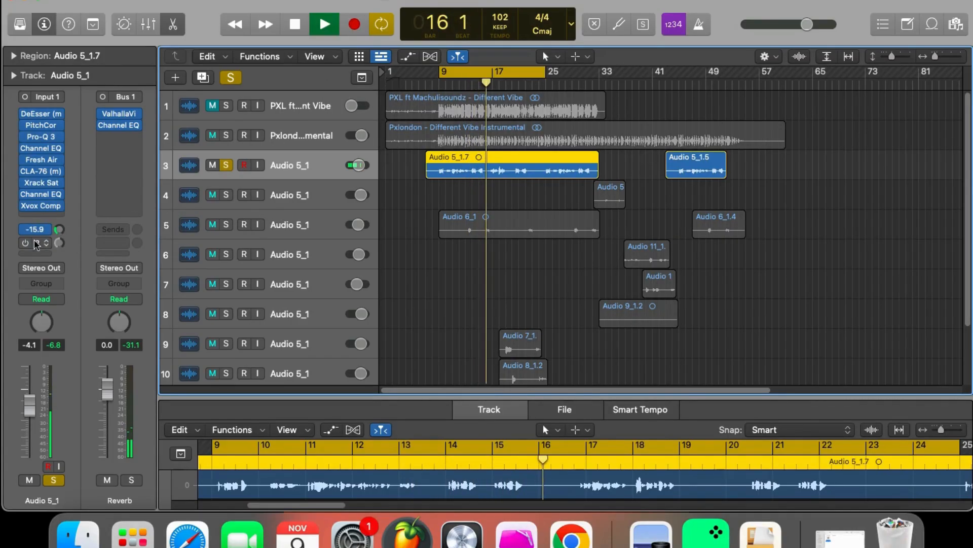
key("space")
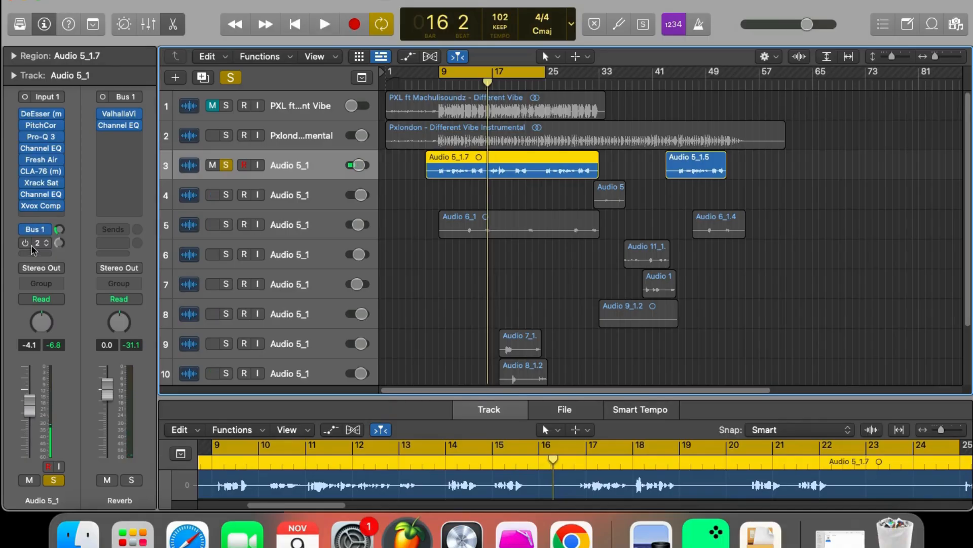
Step: Bring up the Delay bus fed by the Bus 2 send and review the settings of its Supernova plug-in
left_click(37, 247)
left_click(37, 246)
left_click(37, 247)
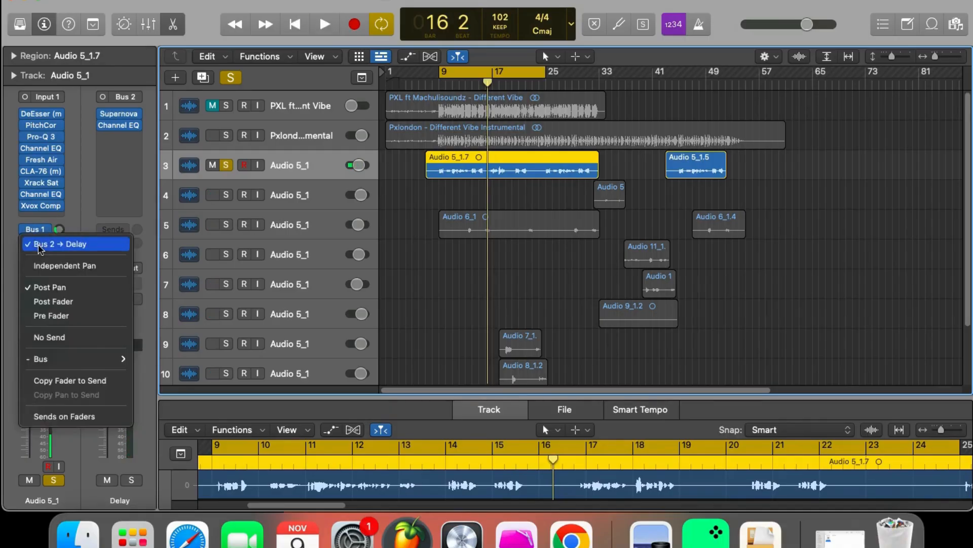
left_click(76, 242)
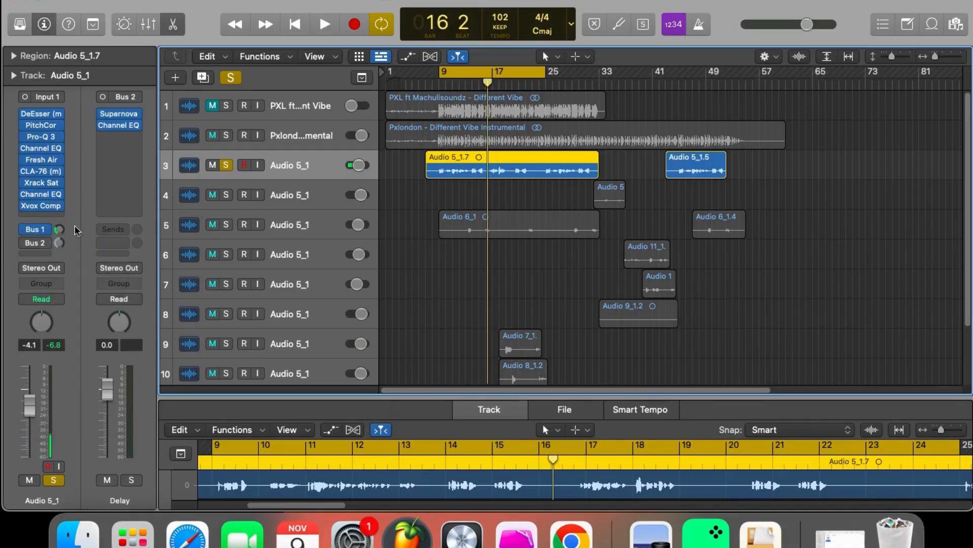
left_click(121, 116)
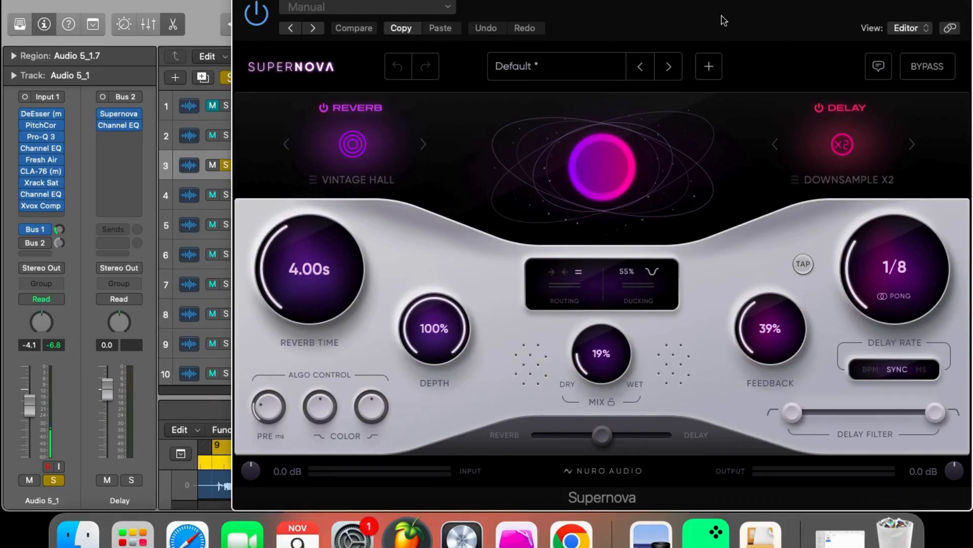
left_click_drag(720, 17, 614, 17)
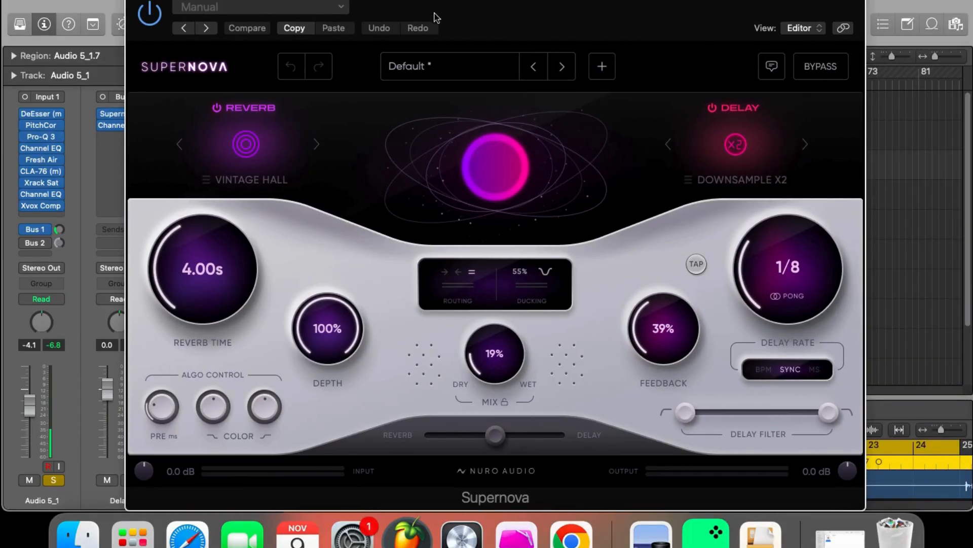
left_click_drag(434, 18, 501, 12)
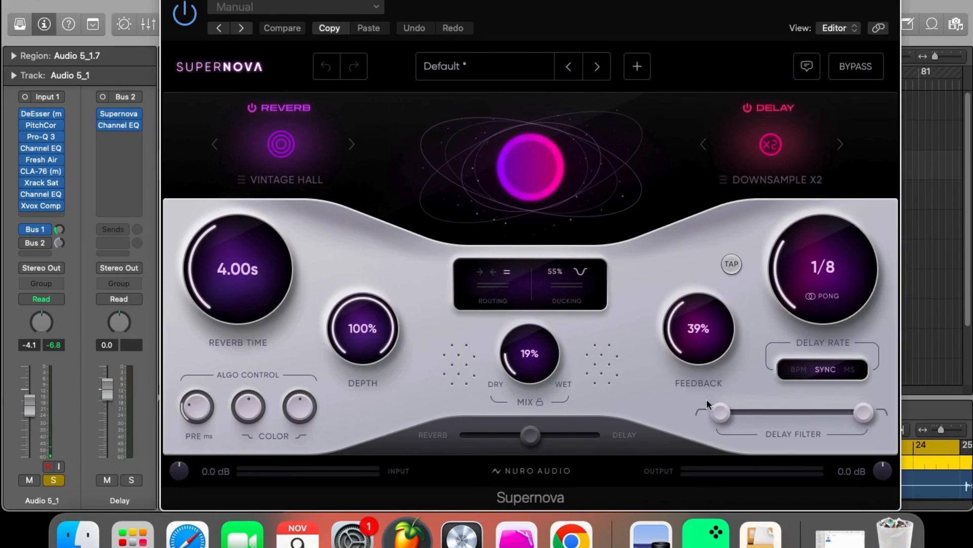
left_click(170, 0)
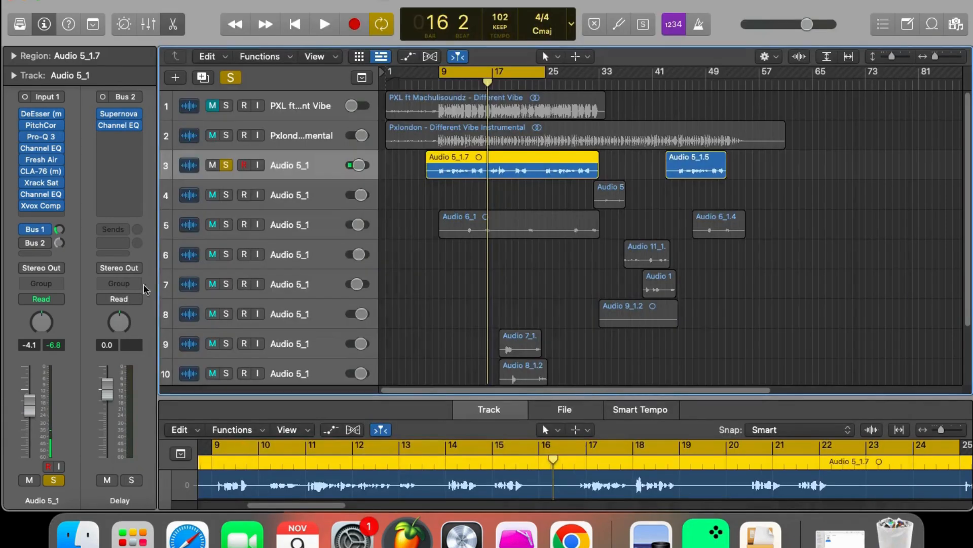
Step: Switch on the Bus 2 delay send and play the soloed vocal with both reverb and delay before stopping
left_click(24, 243)
key("space")
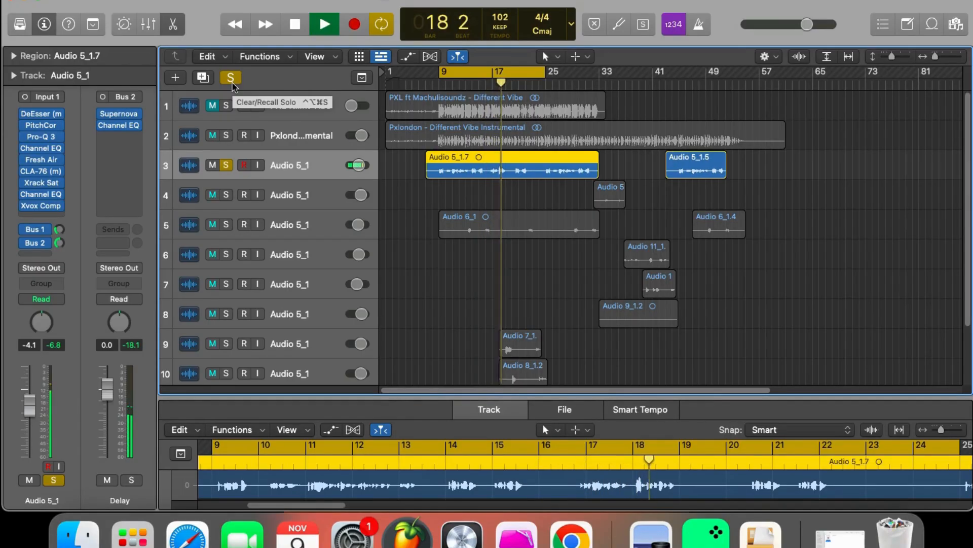
key("space")
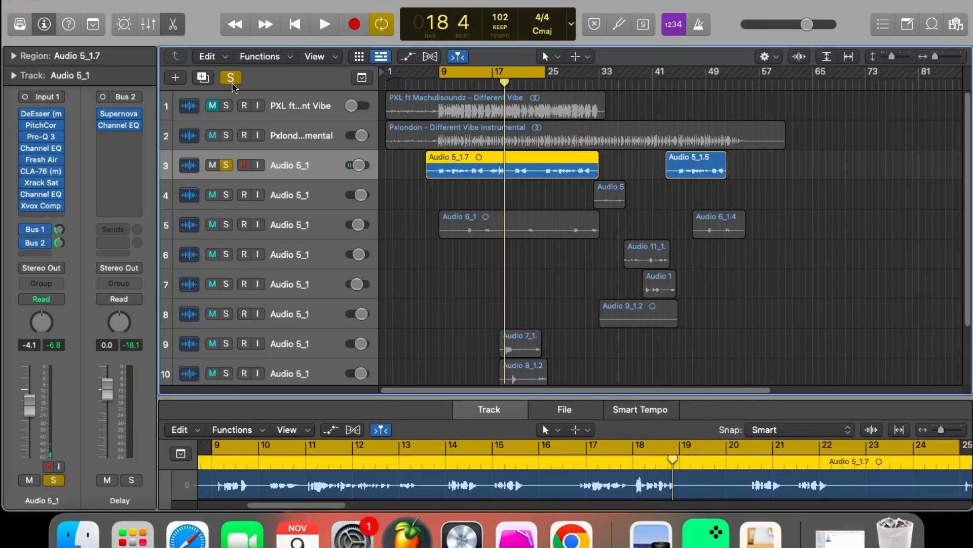
scroll(217, 180, "down", 3)
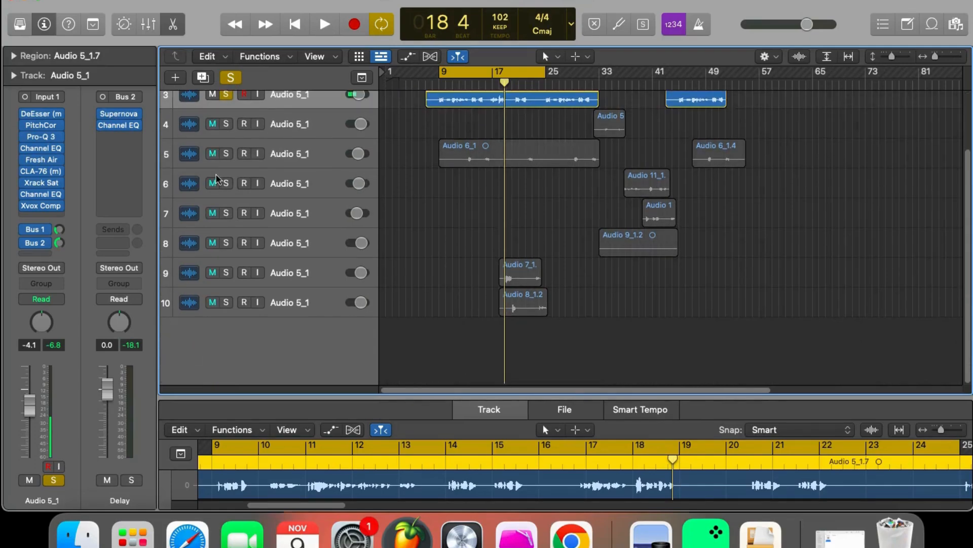
scroll(262, 184, "up", 3)
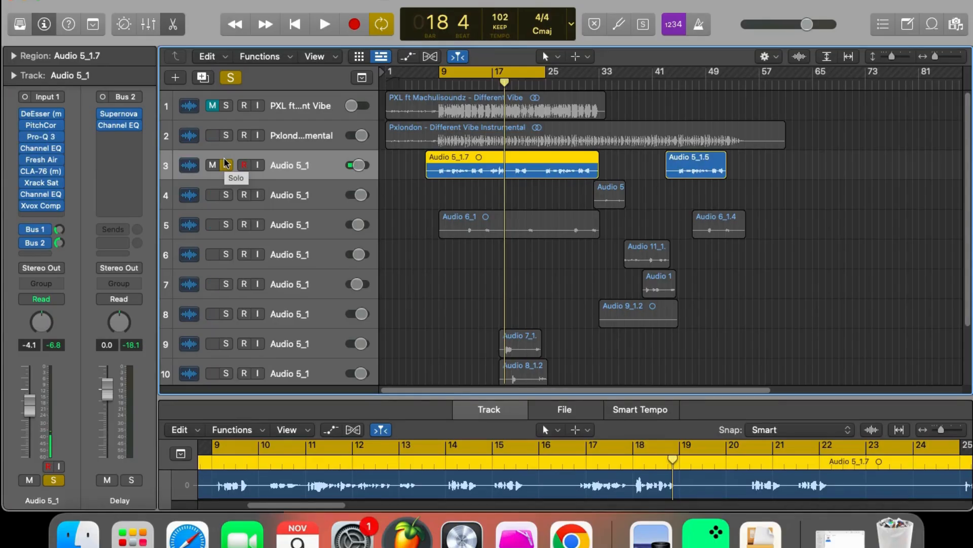
scroll(218, 158, "down", 3)
scroll(218, 156, "up", 3)
scroll(218, 155, "right", 1)
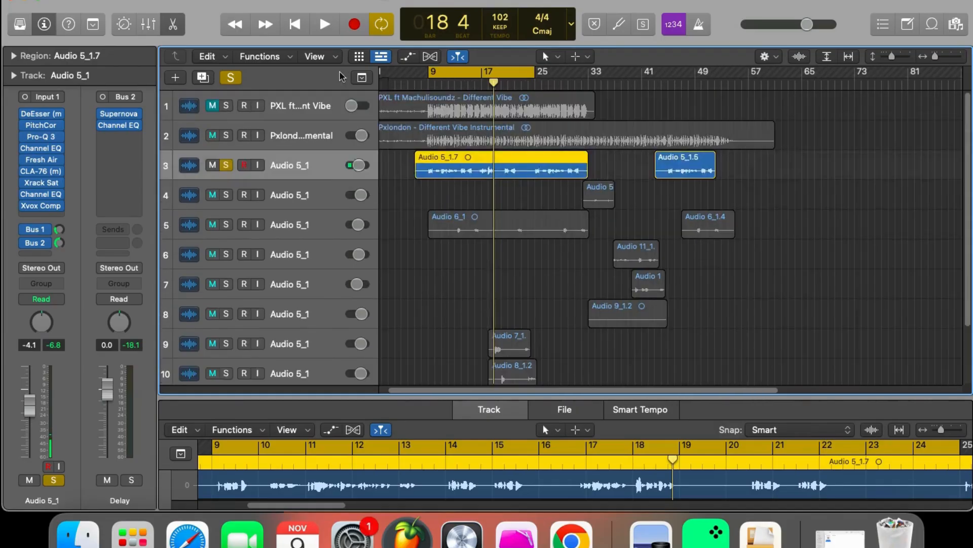
scroll(398, 226, "down", 3)
scroll(419, 218, "up", 3)
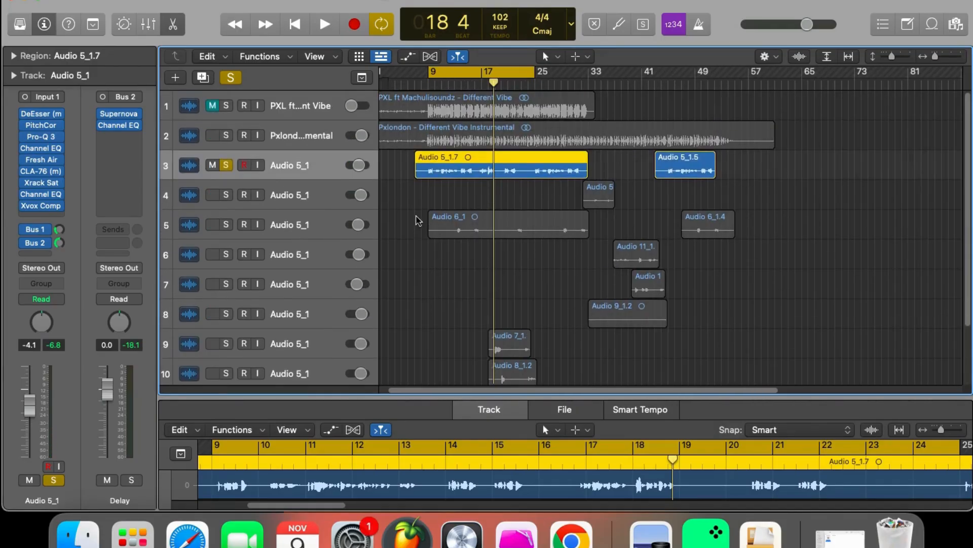
Step: Solo track 1, the full Different Vibe reference, play it, and mute the lead vocal on track 3
left_click(226, 106)
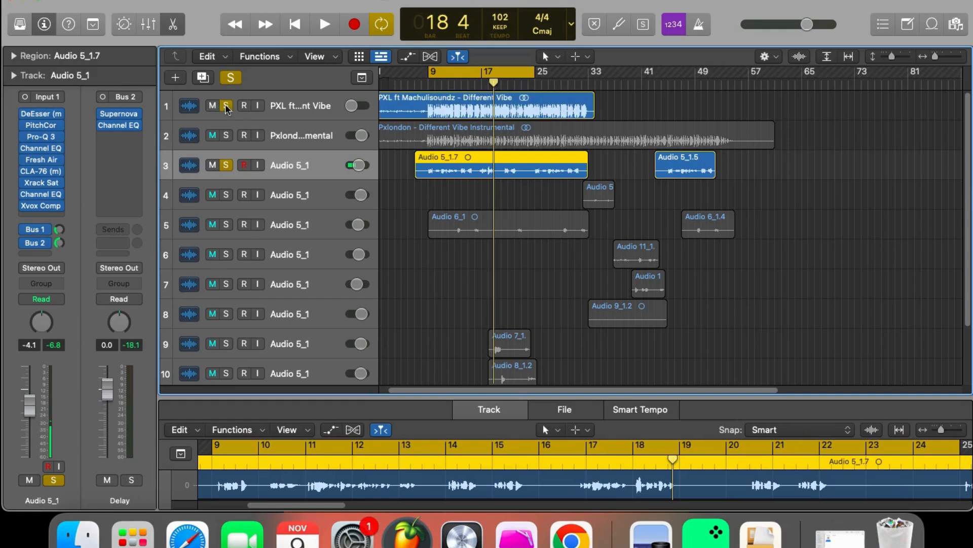
key("space")
left_click(214, 165)
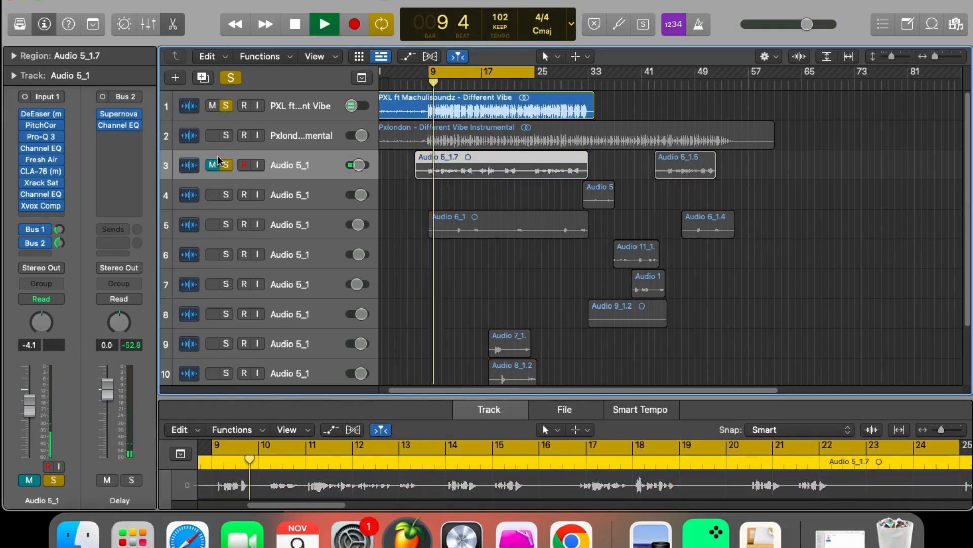
Step: Select the track 1 reference, raise its volume fader to -11.2 dB during playback, and stop
left_click(292, 111)
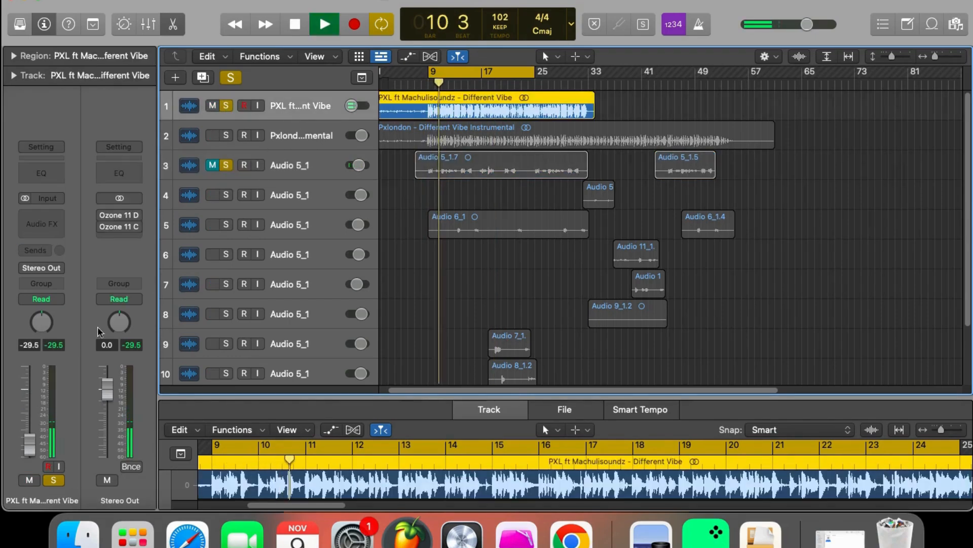
left_click_drag(23, 450, 29, 423)
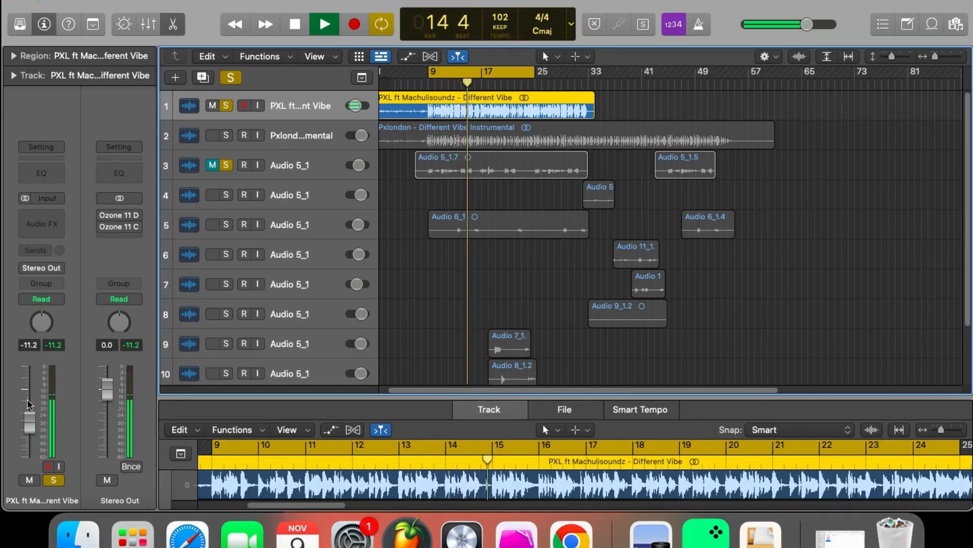
scroll(536, 174, "down", 2)
scroll(506, 180, "up", 2)
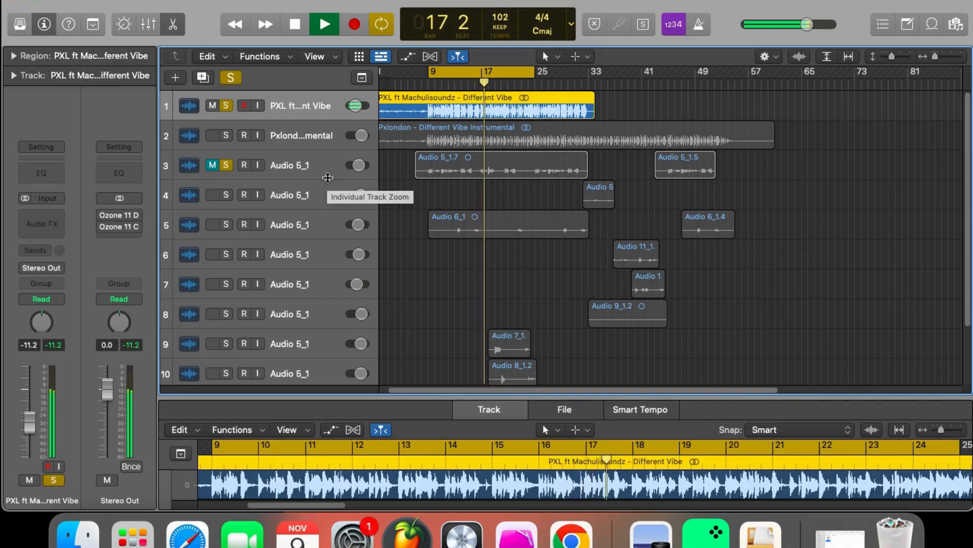
key("space")
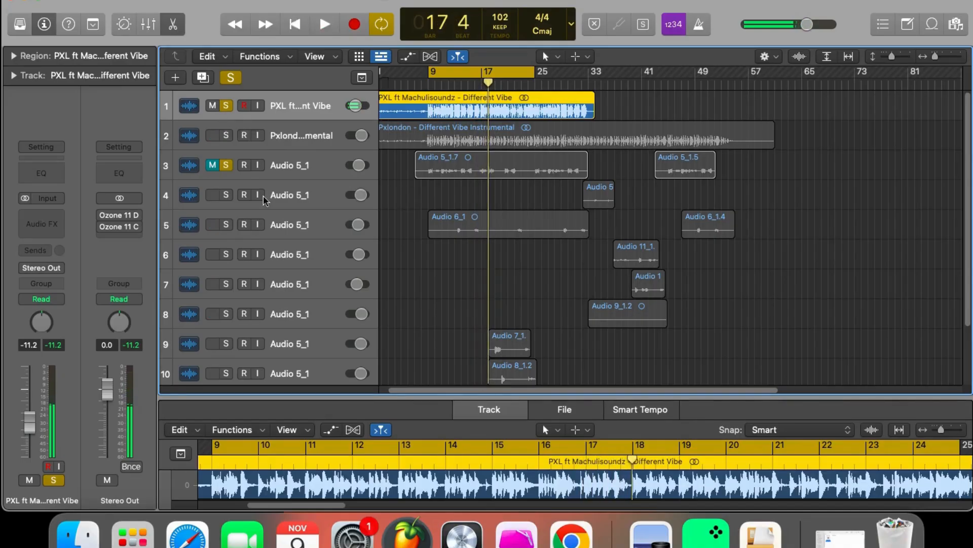
Step: Clear all track solos, unmute the lead vocal on track 3, and play the full mix with the instrumental
left_click(227, 106)
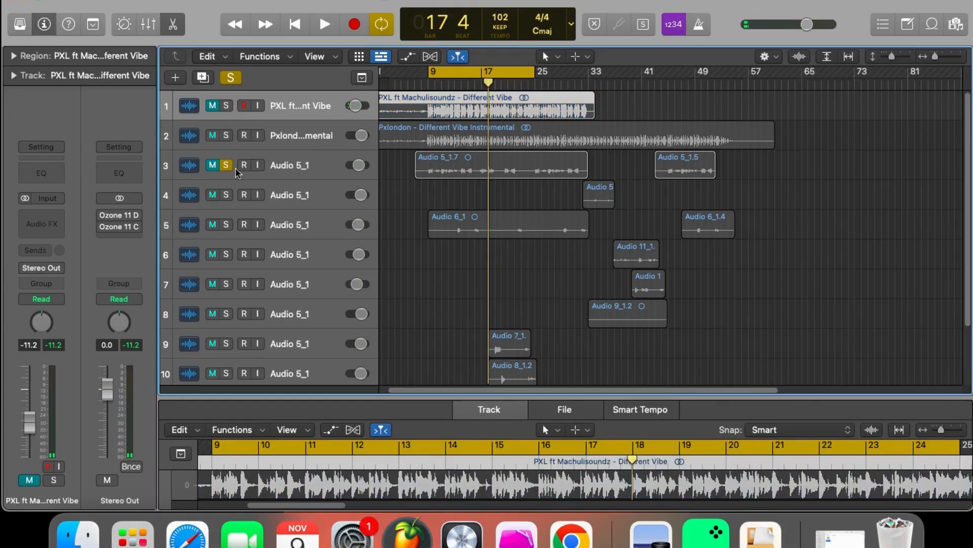
left_click(234, 81)
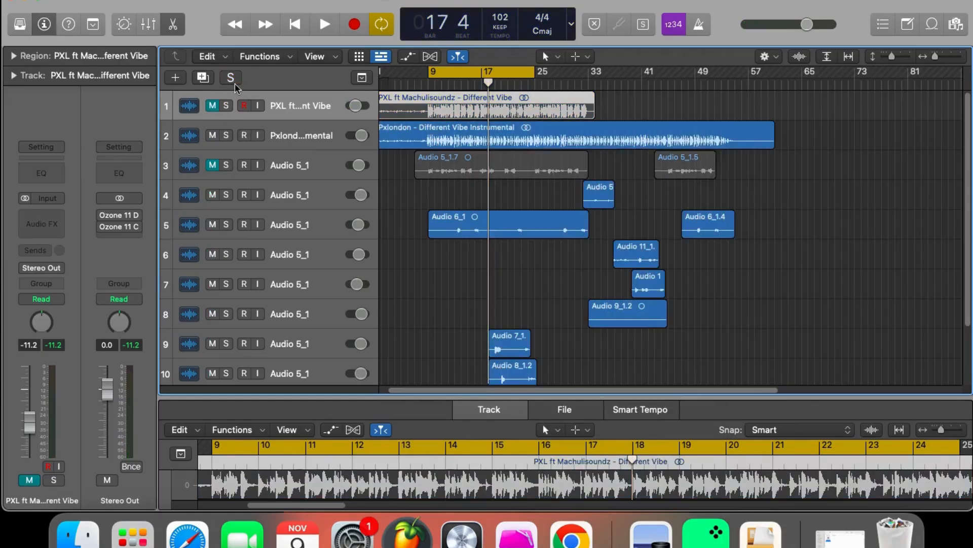
left_click(215, 171)
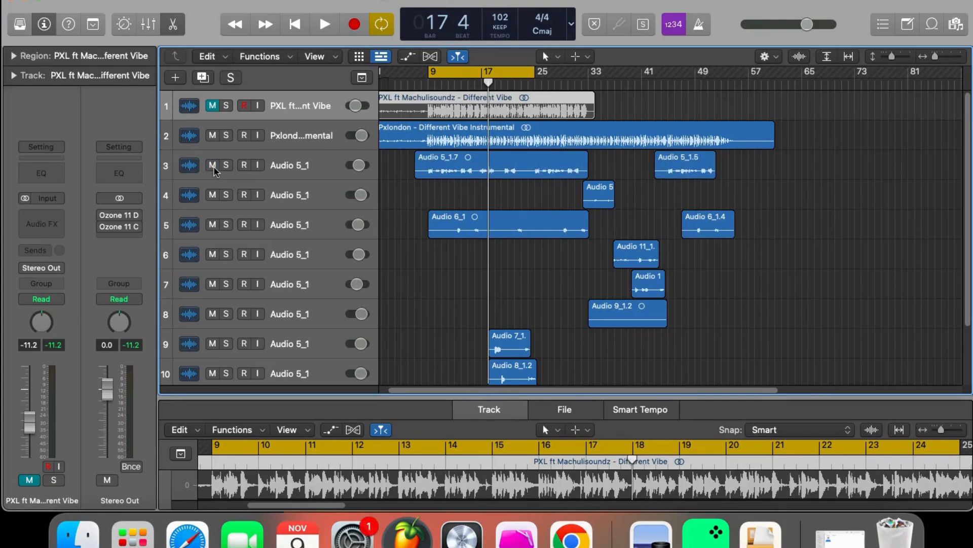
key("space")
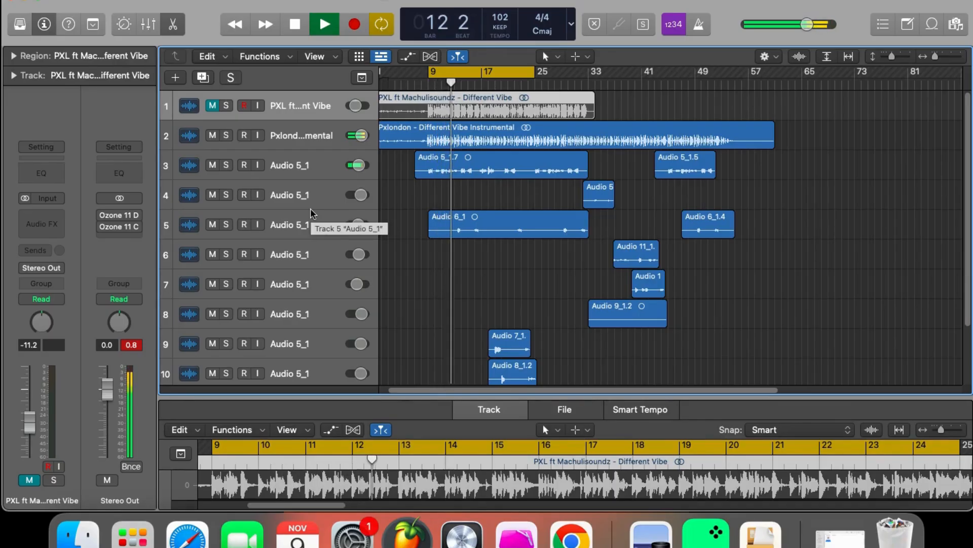
Step: Select the lead vocal on track 3 and bring up the Reverb channel strip fed by its Bus 1 send
left_click(296, 177)
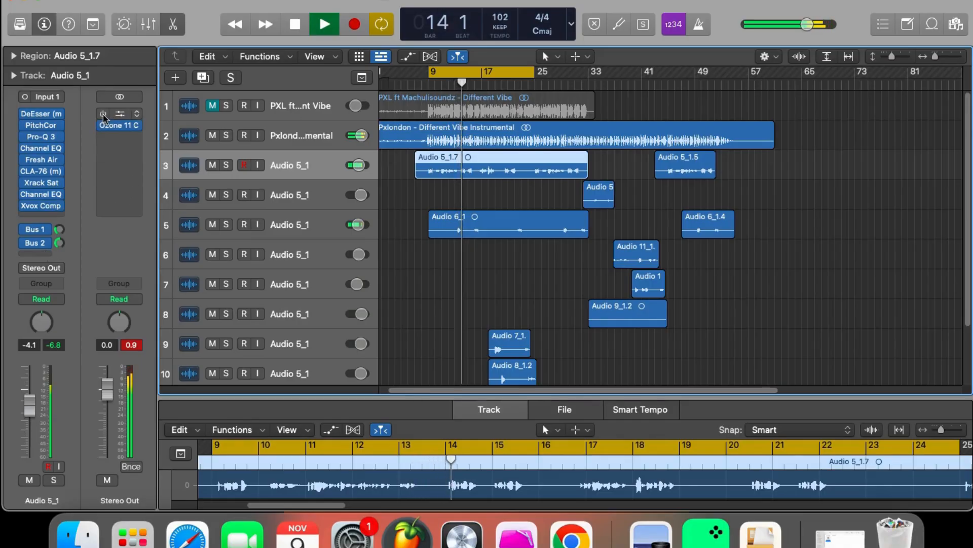
left_click(33, 229)
left_click(43, 228)
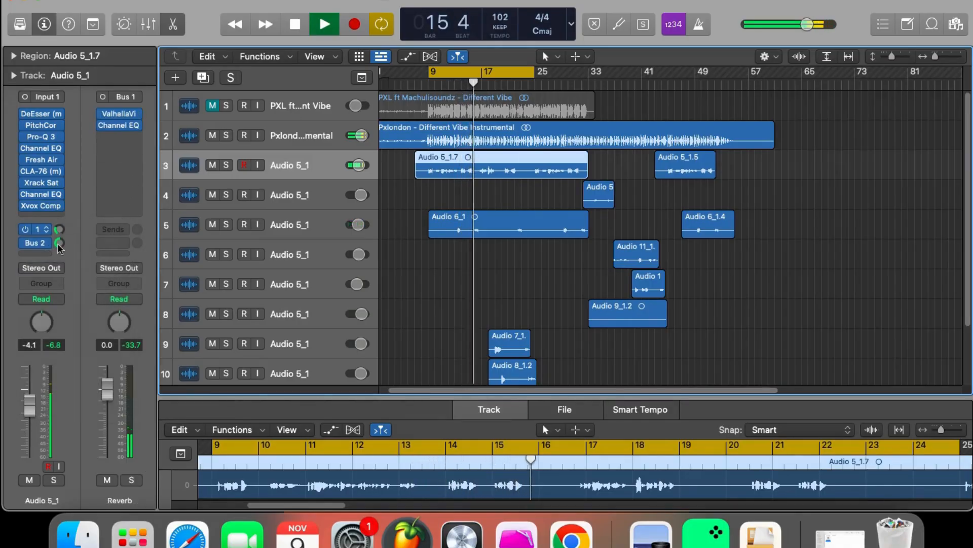
left_click(60, 243)
left_click(59, 230)
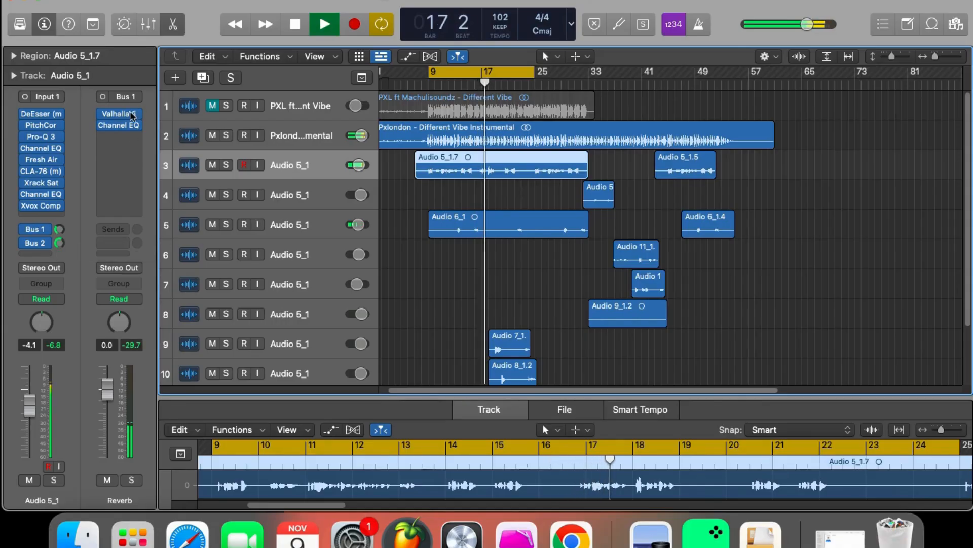
Step: Insert the stereo Waves S1 Imager after the Channel EQ on the Reverb channel
left_click(133, 141)
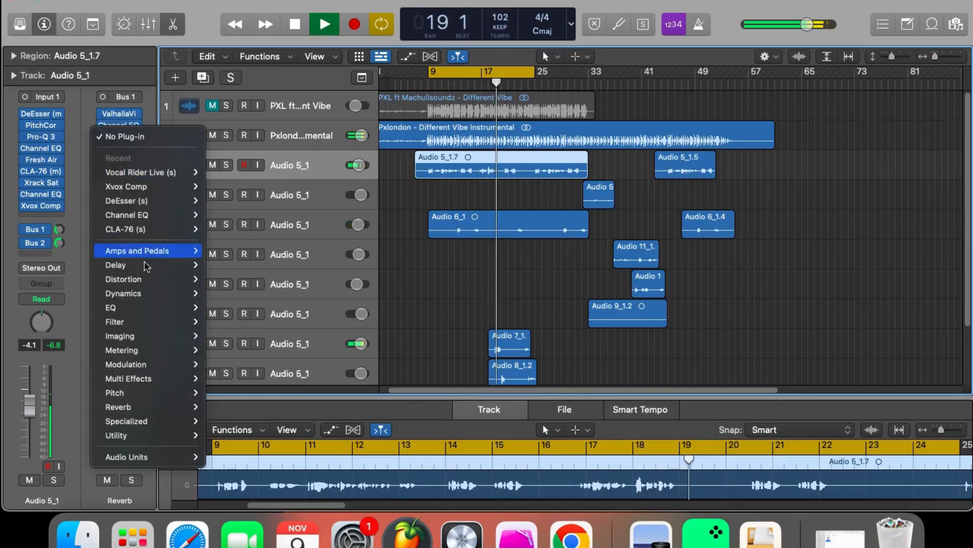
mouse_move(163, 456)
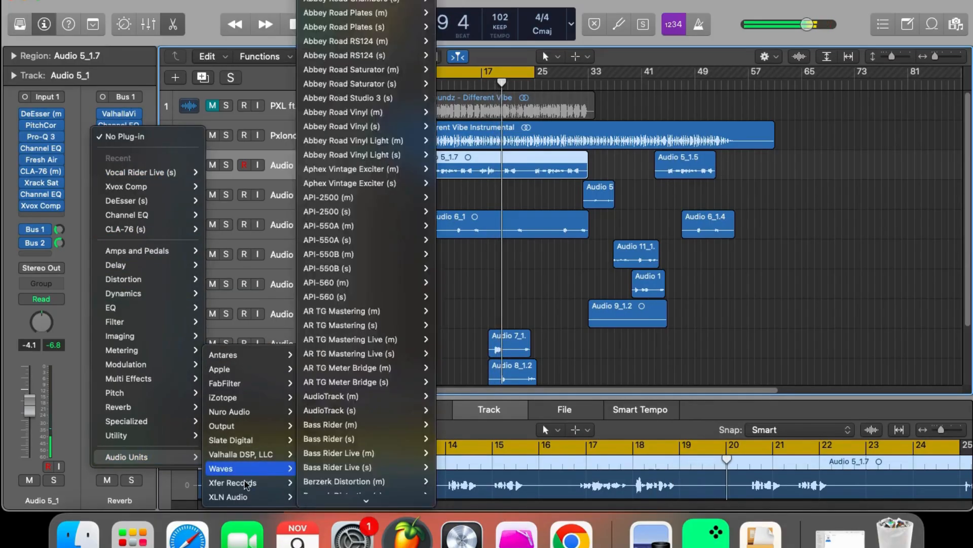
mouse_move(251, 468)
scroll(366, 187, "down", 10)
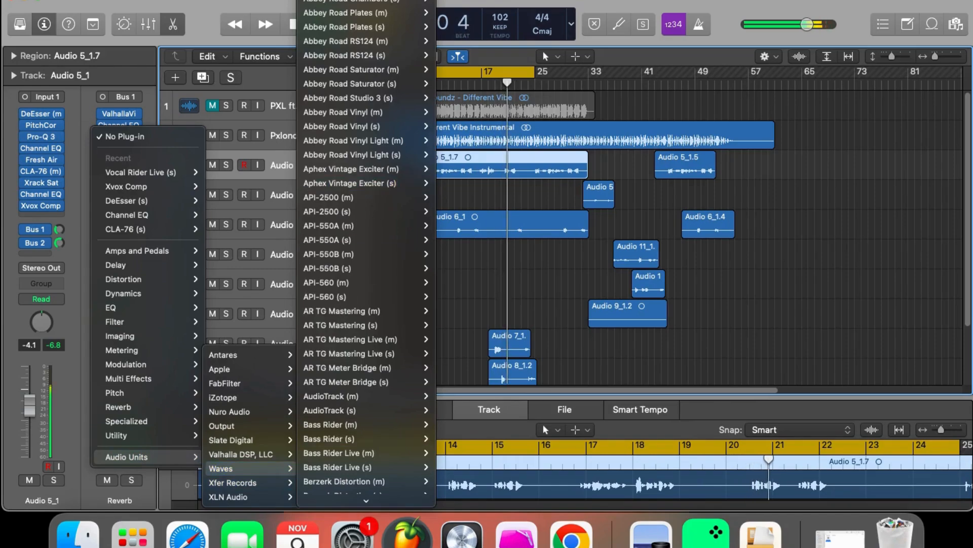
scroll(366, 254, "down", 20)
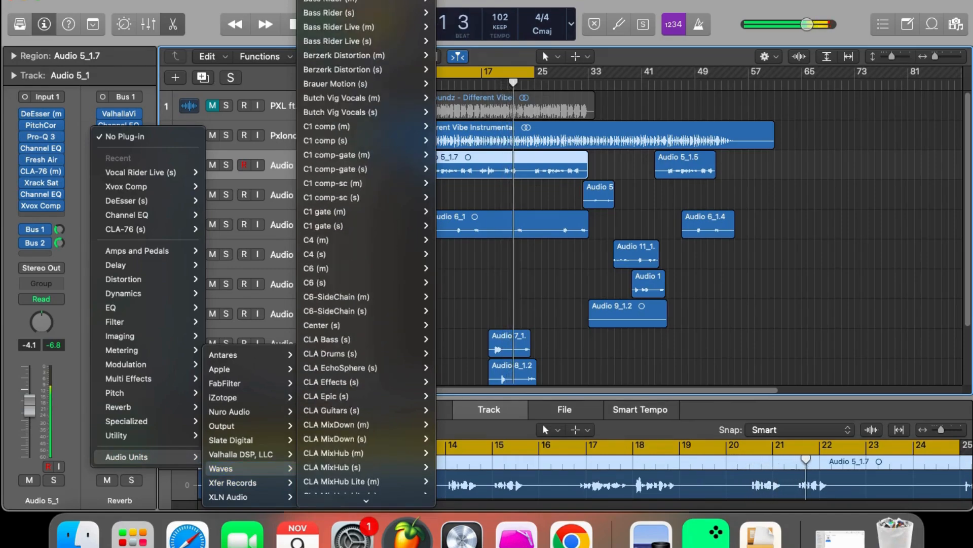
mouse_move(361, 525)
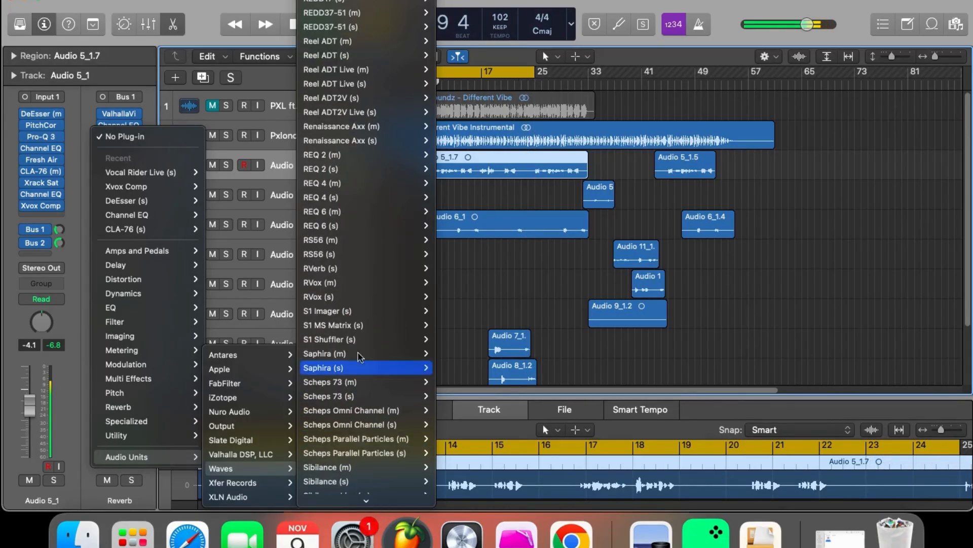
mouse_move(369, 313)
left_click(461, 316)
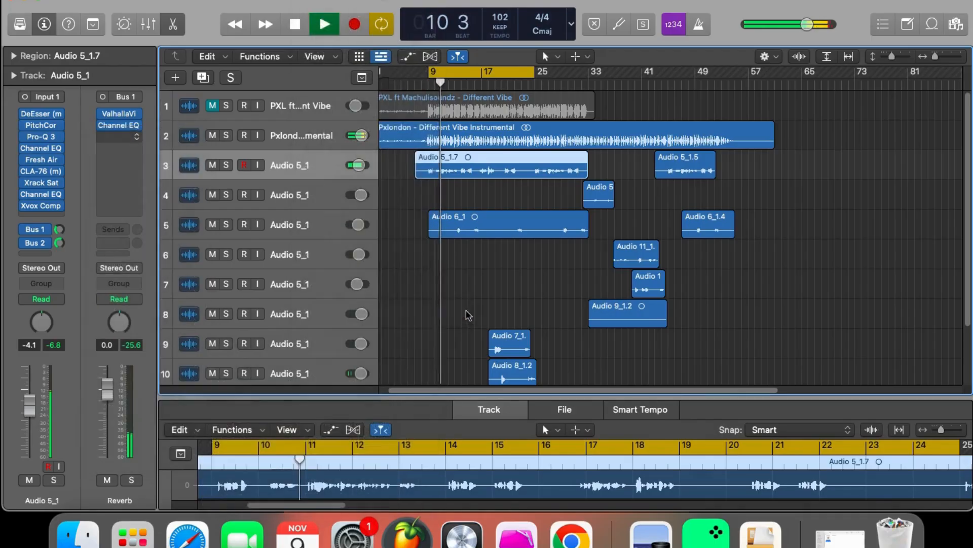
Step: Set the S1 Imager's Width to 0.57 and Asymmetry to 5 during playback, stop, and close the plug-in
left_click_drag(539, 385, 533, 386)
left_click_drag(374, 303, 382, 321)
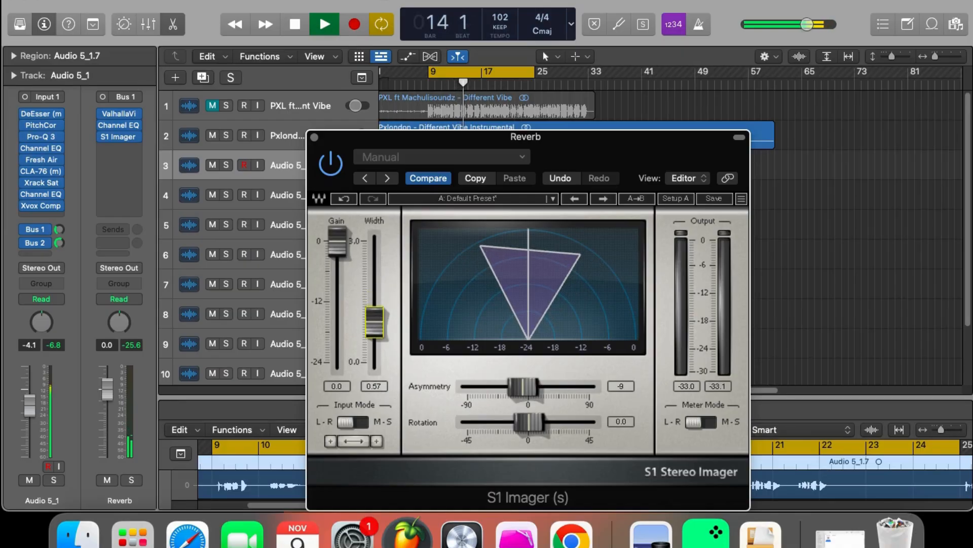
left_click(337, 241)
left_click_drag(521, 393, 530, 393)
key("space")
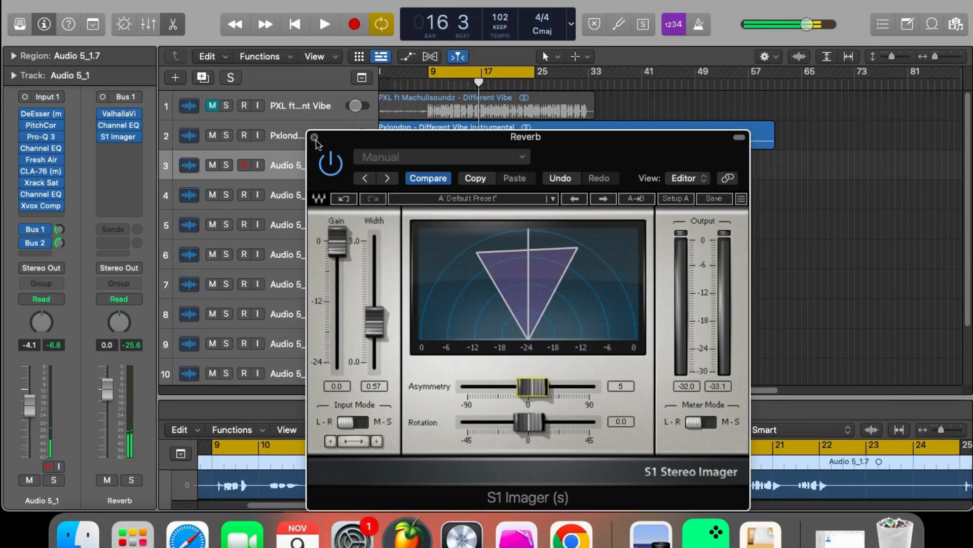
left_click(315, 137)
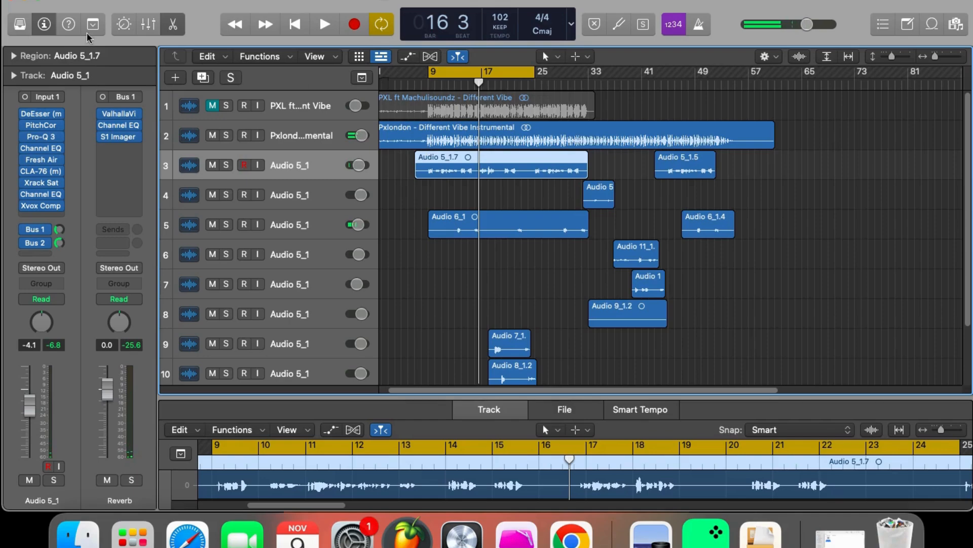